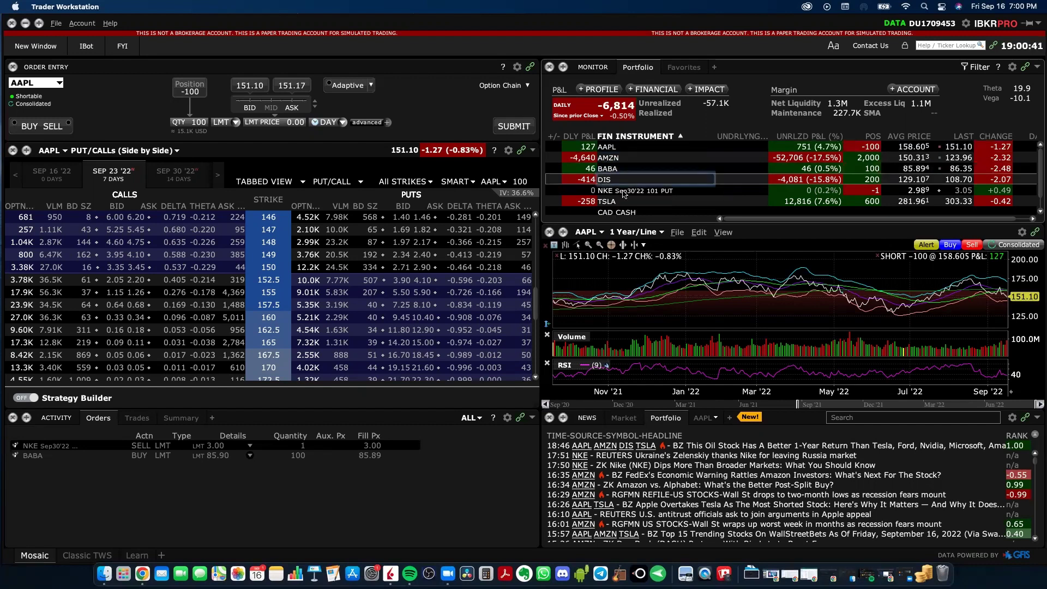
Step: Select the NKE put, then TSLA, in the Portfolio monitor so the linked panels show TSLA
{"action": "left_click", "coordinate": [641, 195]}
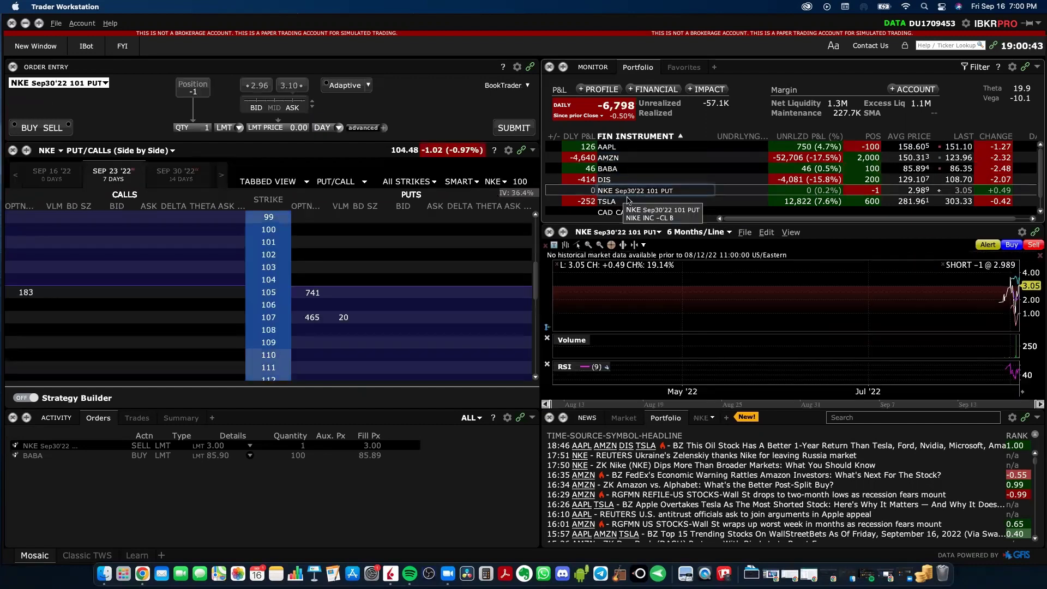
{"action": "left_click", "coordinate": [636, 205]}
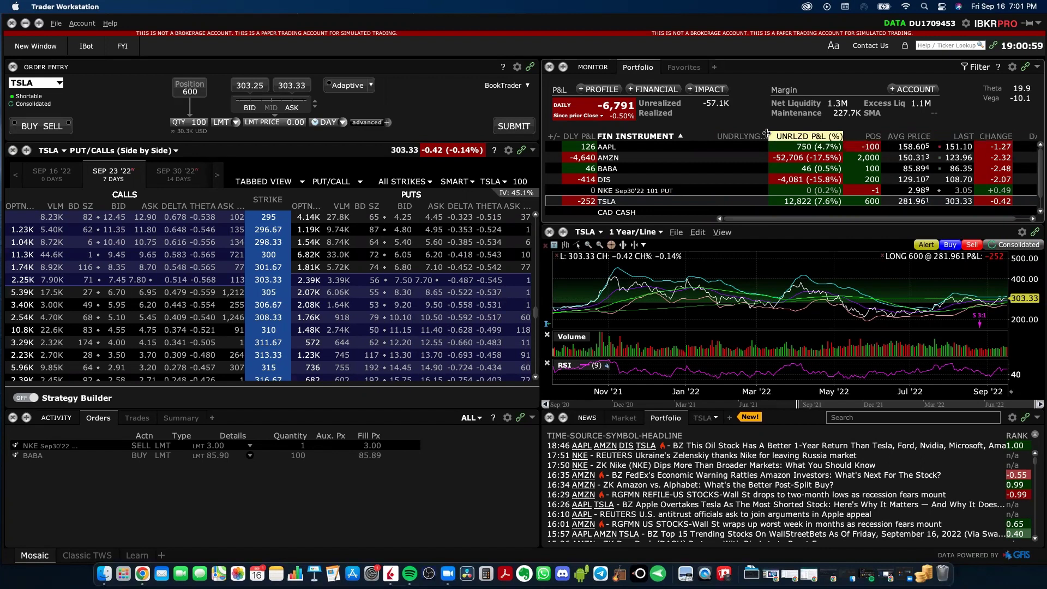
{"action": "mouse_move", "coordinate": [758, 136]}
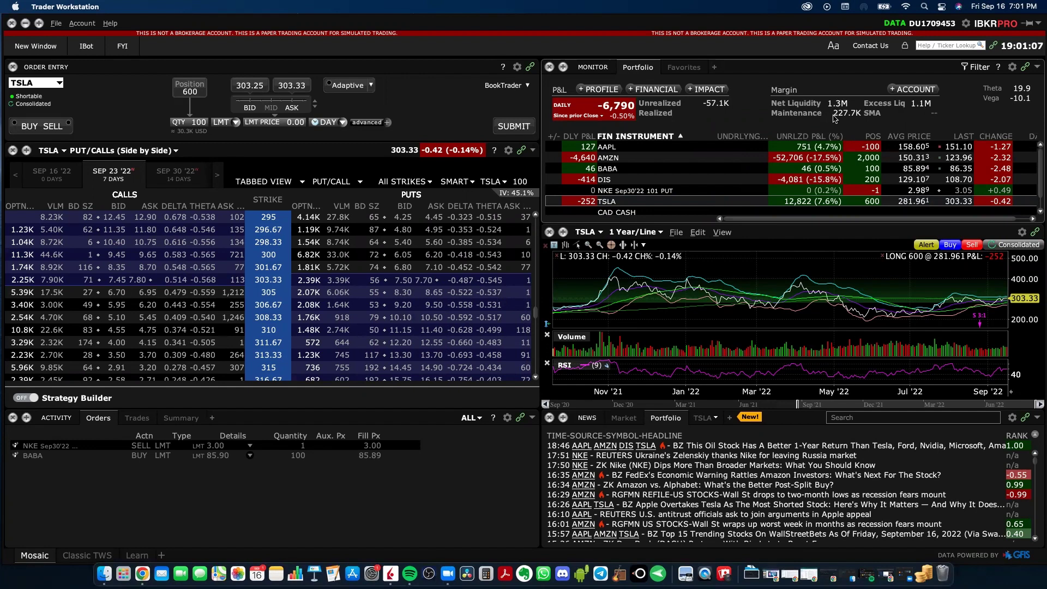
{"action": "mouse_move", "coordinate": [1000, 93]}
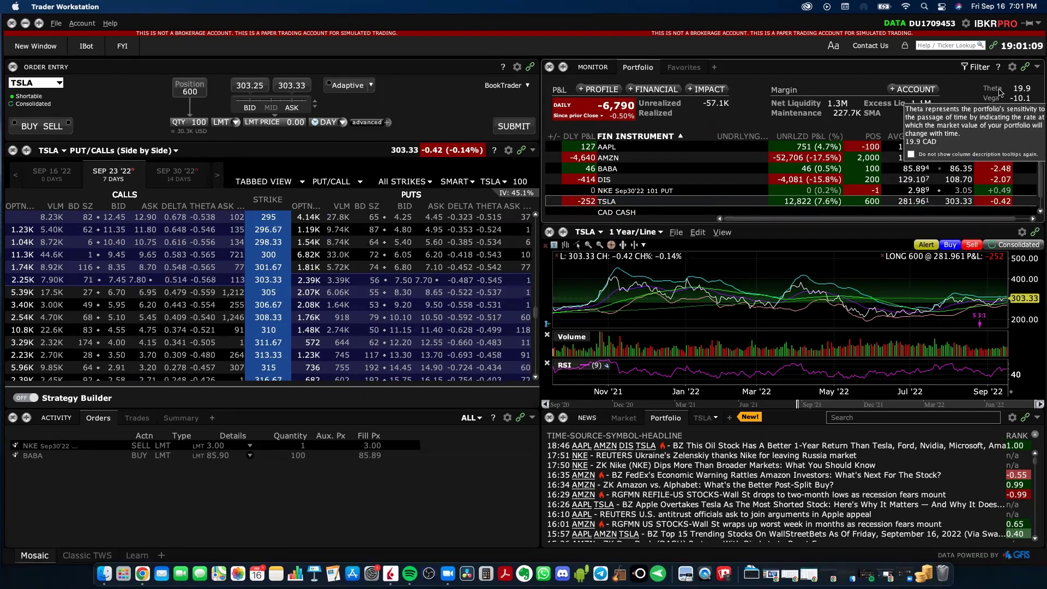
{"action": "mouse_move", "coordinate": [872, 99]}
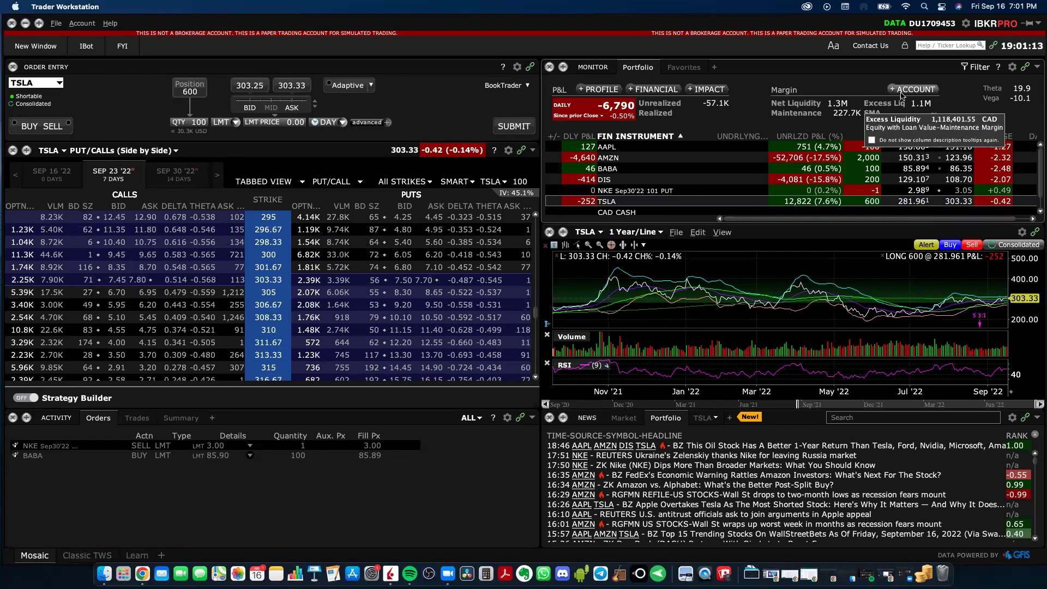
{"action": "left_click", "coordinate": [894, 90]}
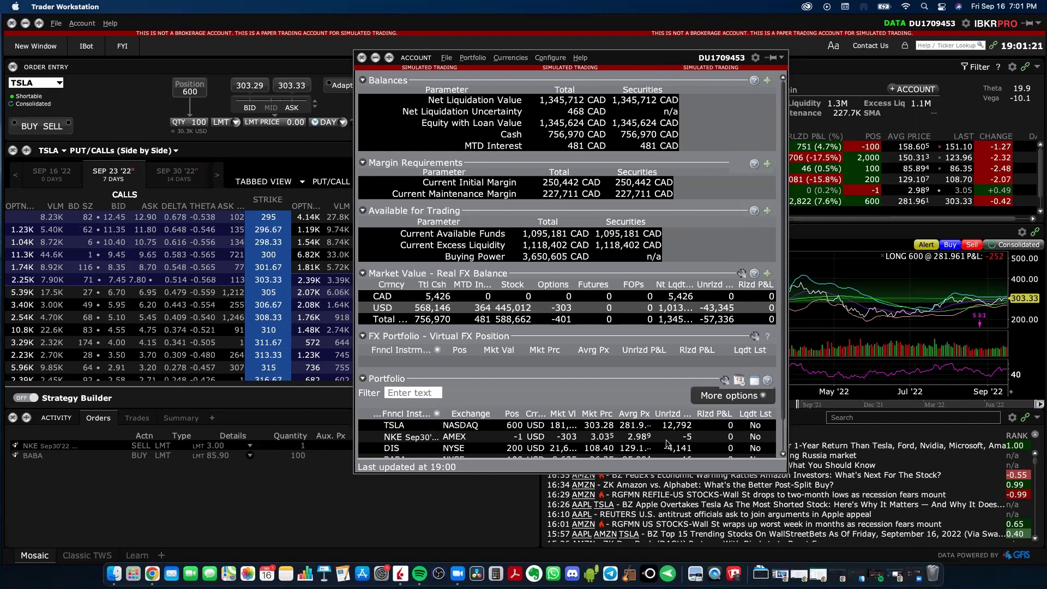
{"action": "scroll", "coordinate": [545, 425], "scroll_direction": "down", "scroll_amount": 2}
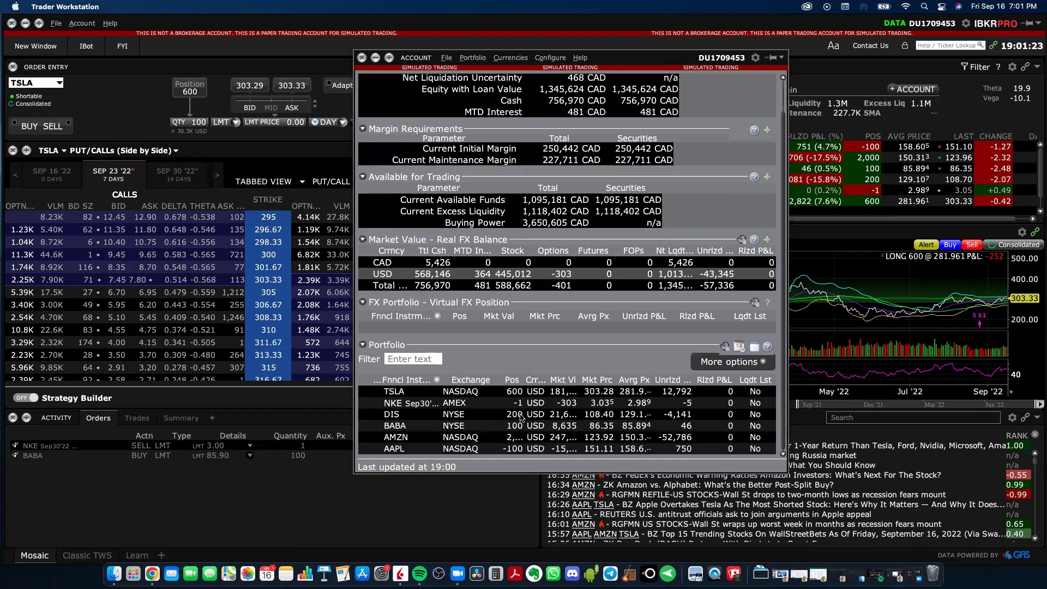
{"action": "left_click", "coordinate": [362, 57]}
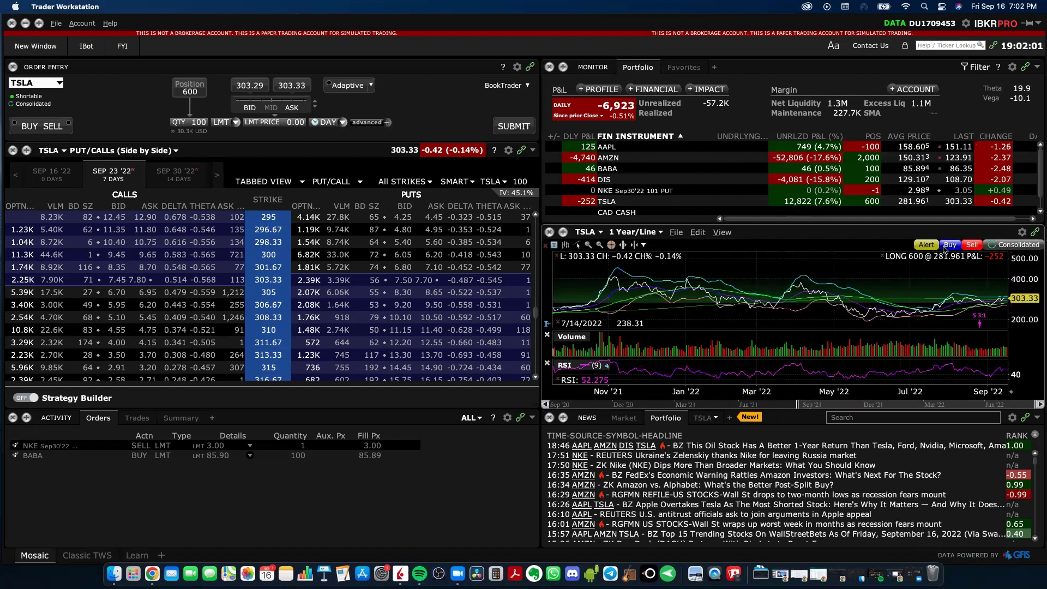
{"action": "left_click", "coordinate": [955, 261]}
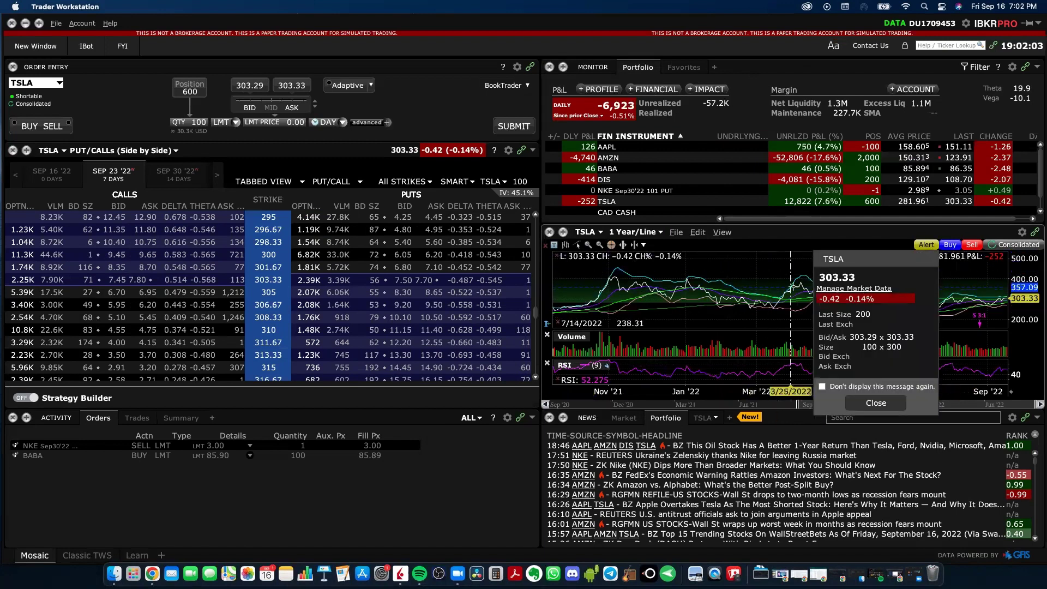
{"action": "left_click", "coordinate": [884, 406]}
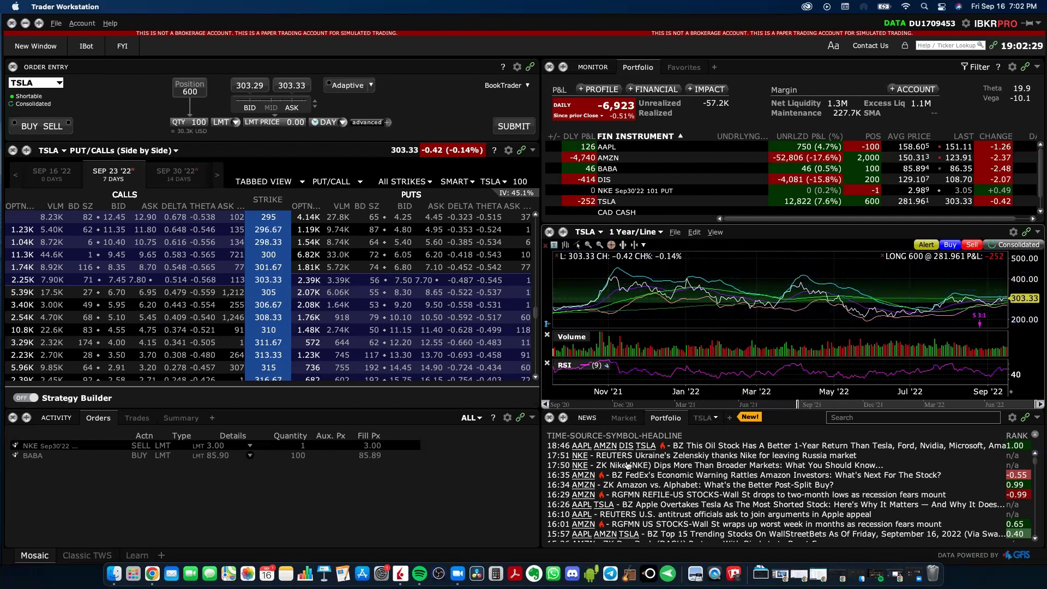
Step: Browse the Market, Portfolio and TSLA news tabs
{"action": "left_click", "coordinate": [622, 419]}
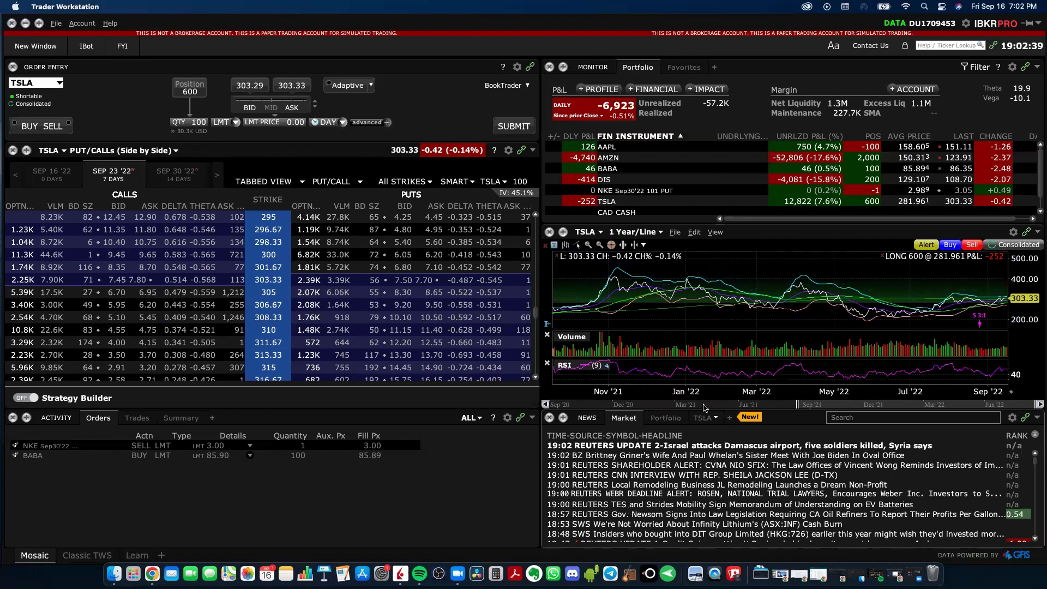
{"action": "left_click", "coordinate": [666, 418]}
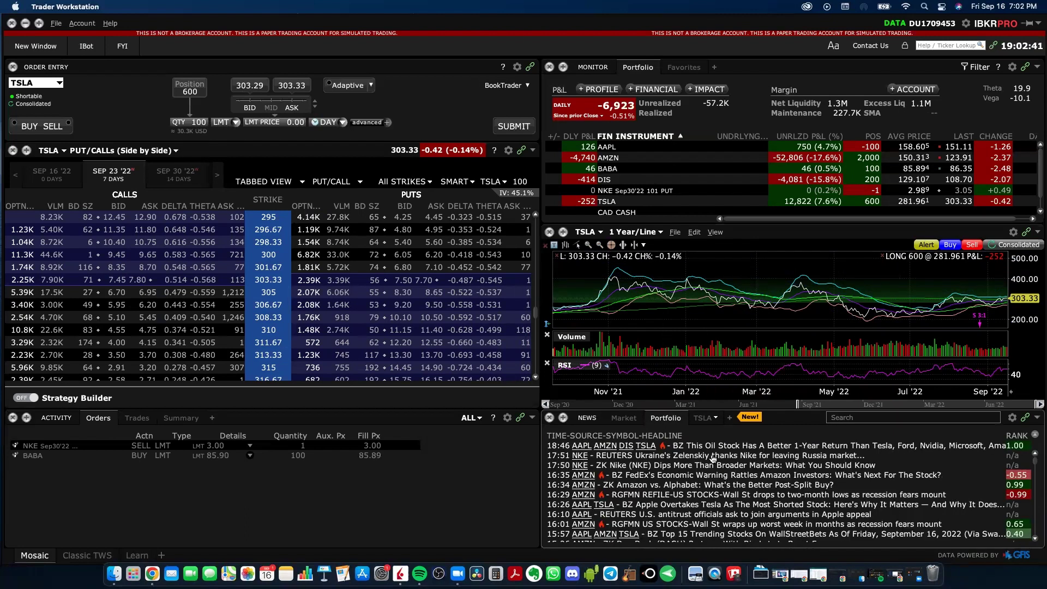
{"action": "left_click", "coordinate": [714, 419]}
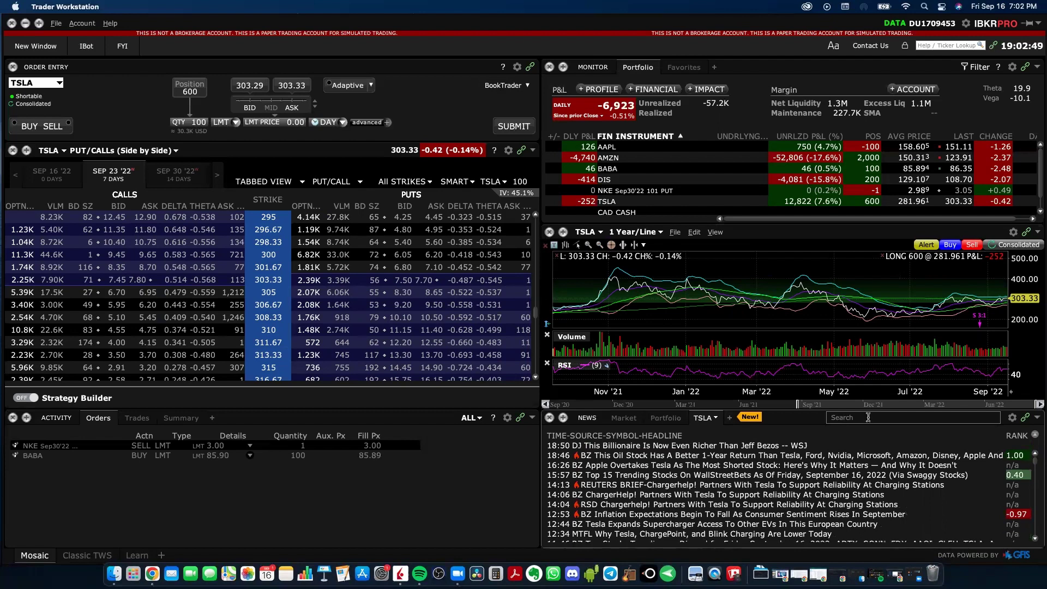
Step: Search the news for 'aapl', then return to the Market headlines
{"action": "left_click", "coordinate": [865, 418]}
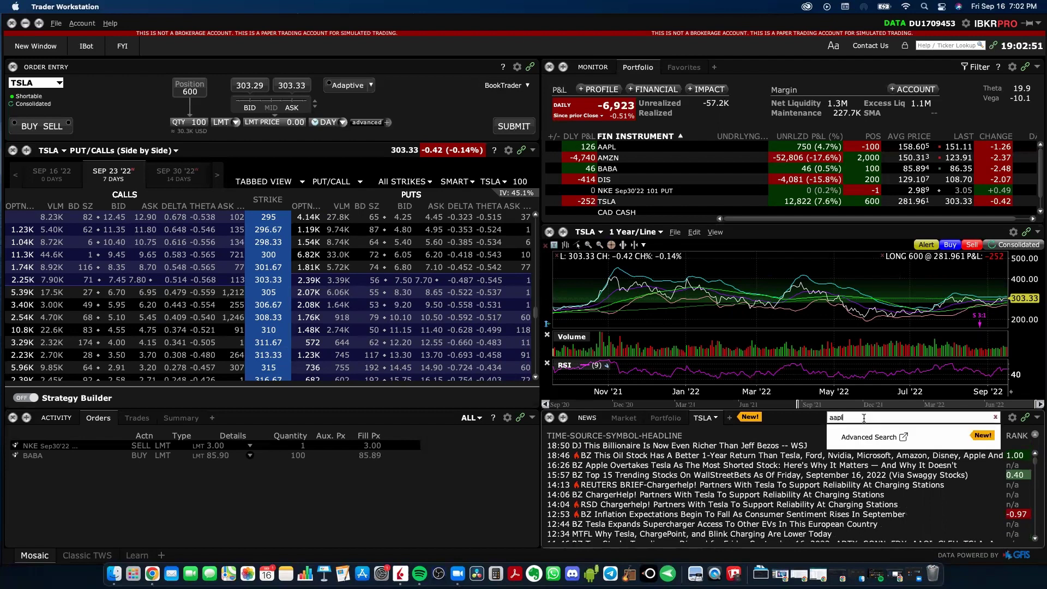
{"action": "key", "text": "Return"}
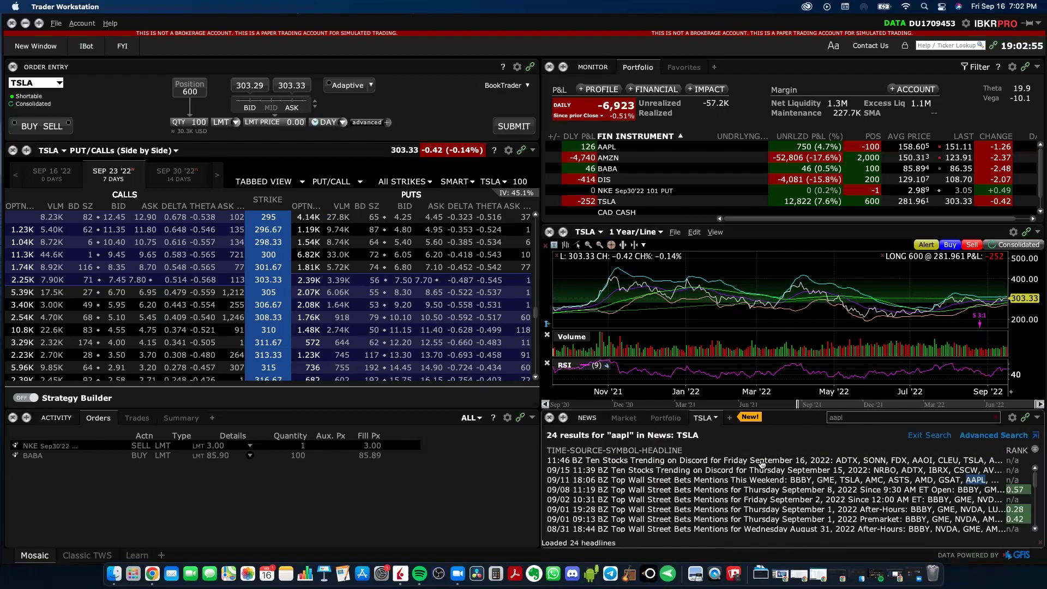
{"action": "left_click", "coordinate": [625, 413]}
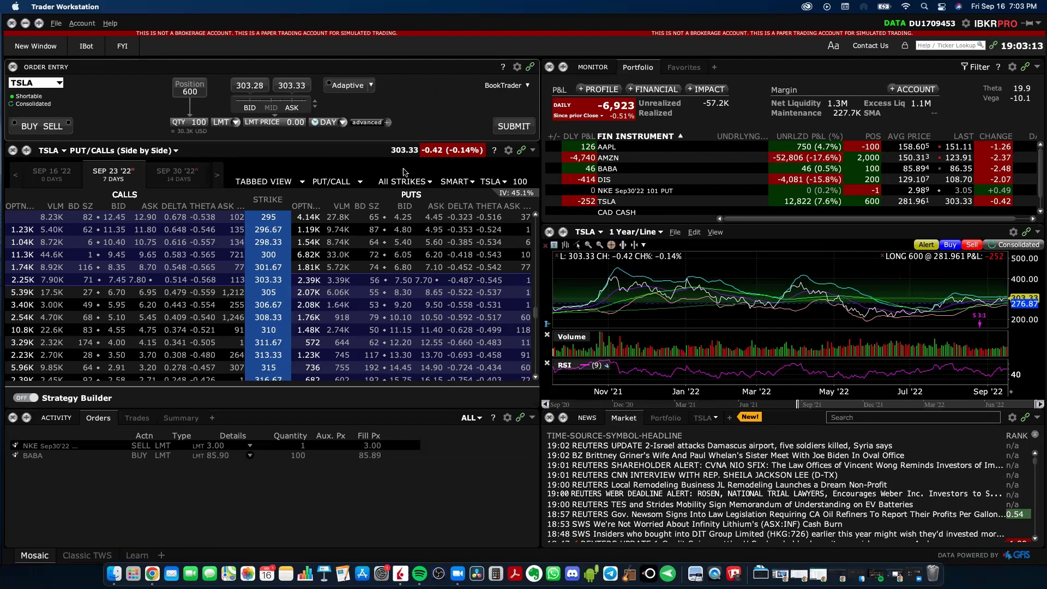
Step: Create a TSLA buy limit order at 253.10 from the chart, toggling the ticket to SELL and back to BUY
{"action": "left_click", "coordinate": [624, 309]}
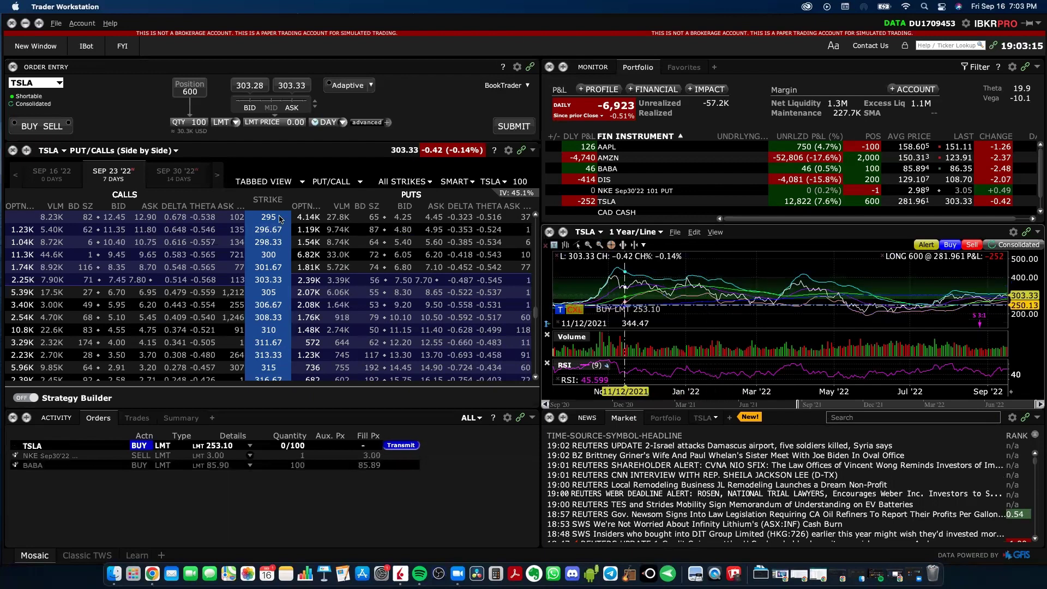
{"action": "left_click", "coordinate": [61, 127]}
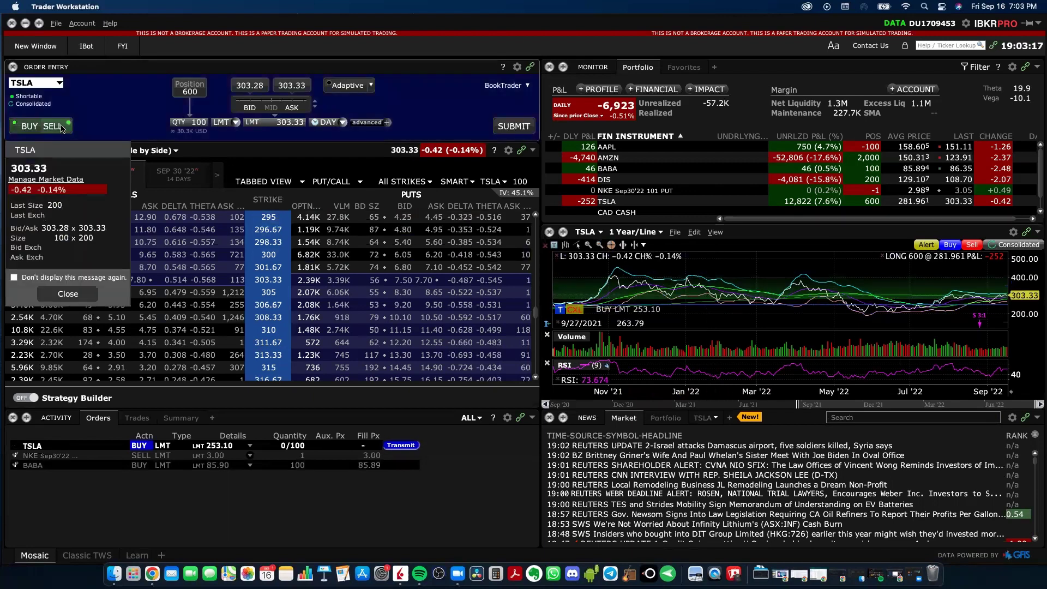
{"action": "left_click", "coordinate": [27, 127]}
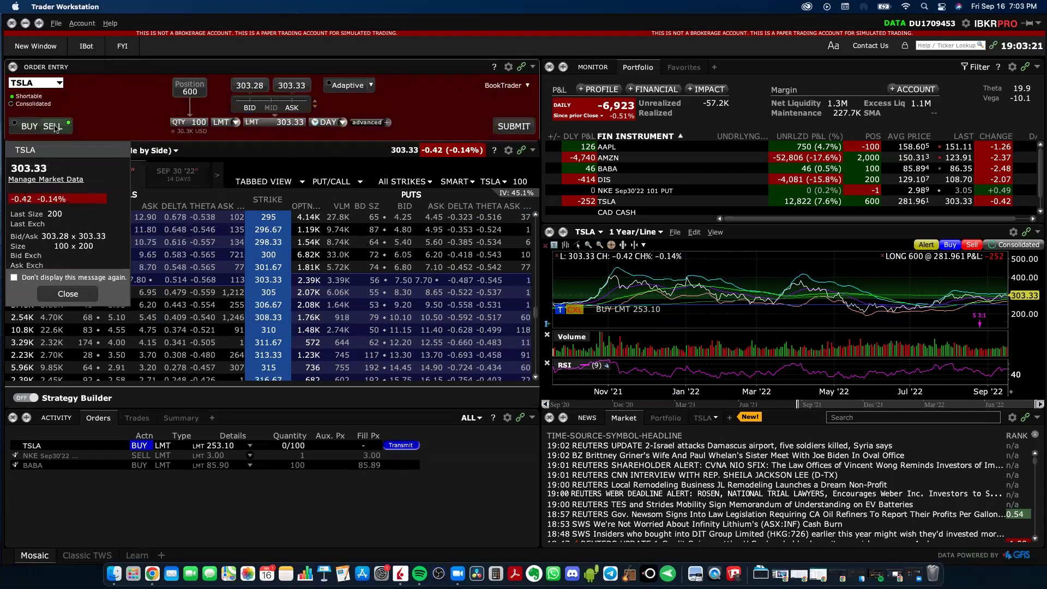
Step: Set the TSLA ticket's limit price to the 303.30 bid-ask midpoint
{"action": "left_click", "coordinate": [66, 294]}
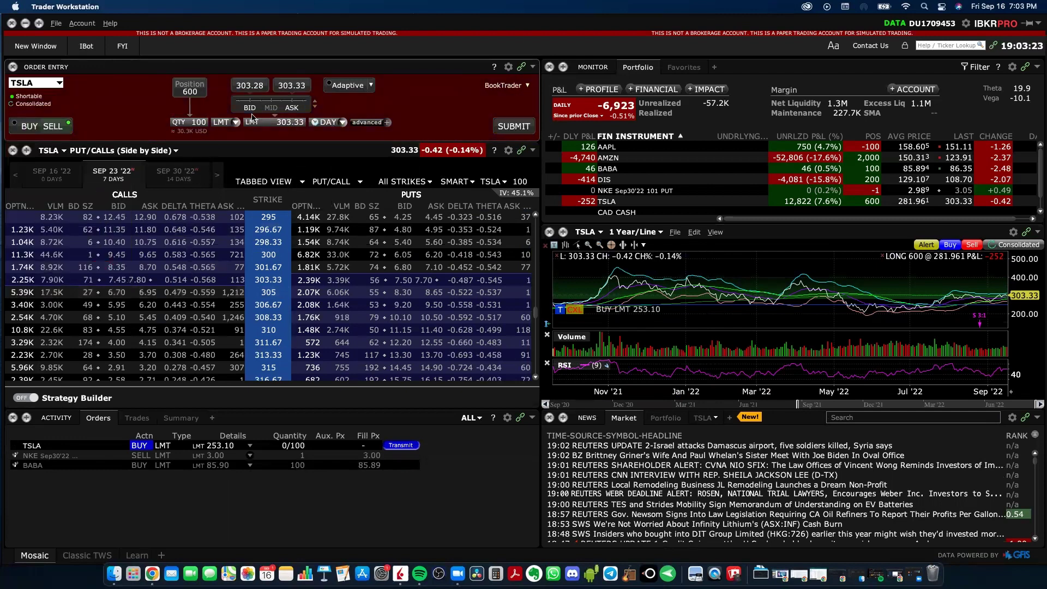
{"action": "left_click_drag", "start_coordinate": [286, 109], "coordinate": [273, 106]}
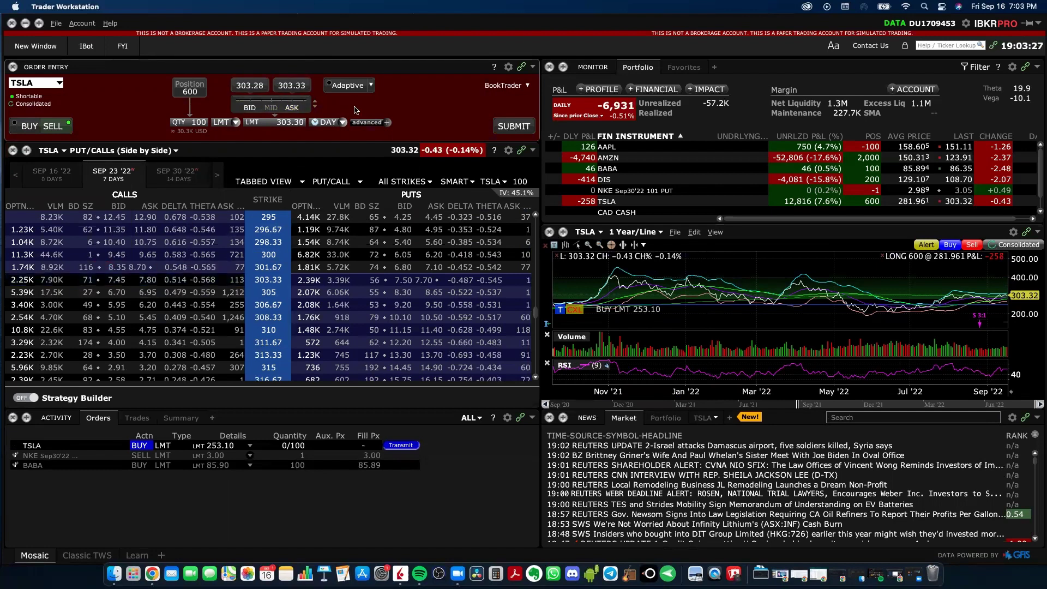
{"action": "mouse_move", "coordinate": [269, 109]}
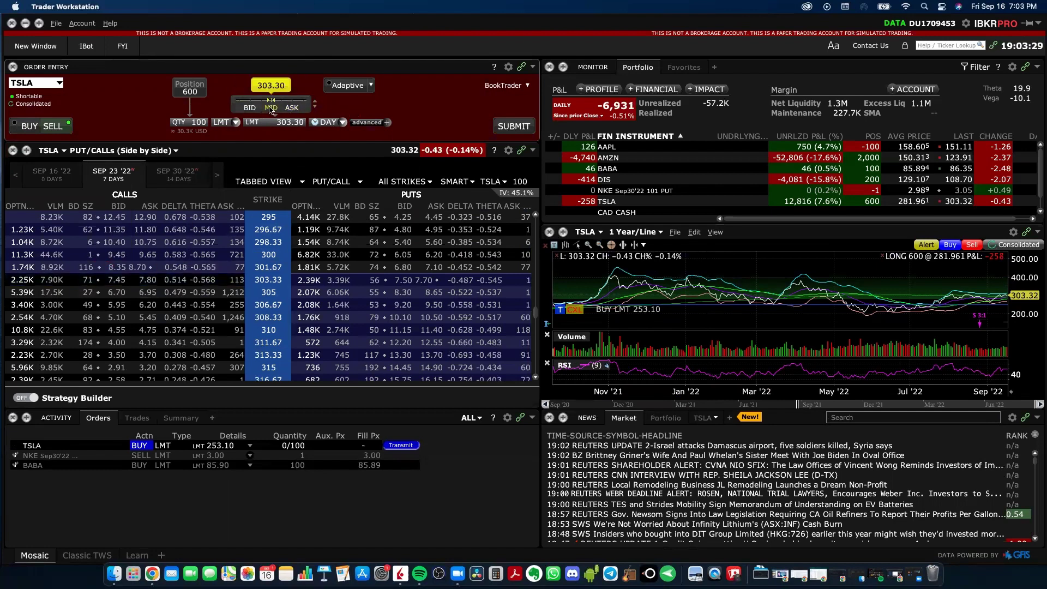
Step: Review the quantity, order type, price and time-in-force choices, keeping 100 and DAY, then load SE
{"action": "left_click", "coordinate": [205, 122]}
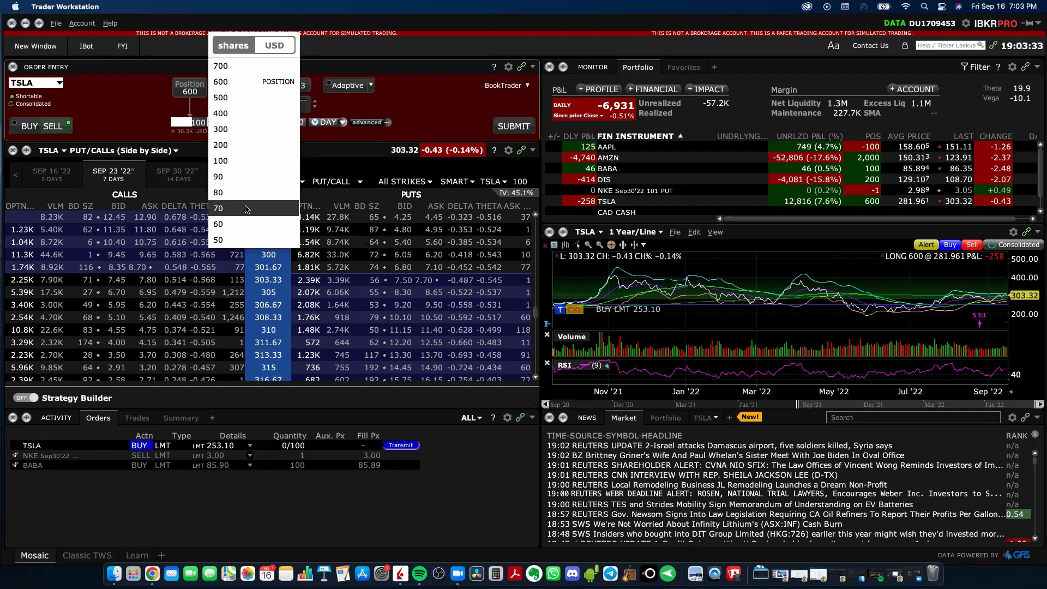
{"action": "left_click", "coordinate": [409, 100]}
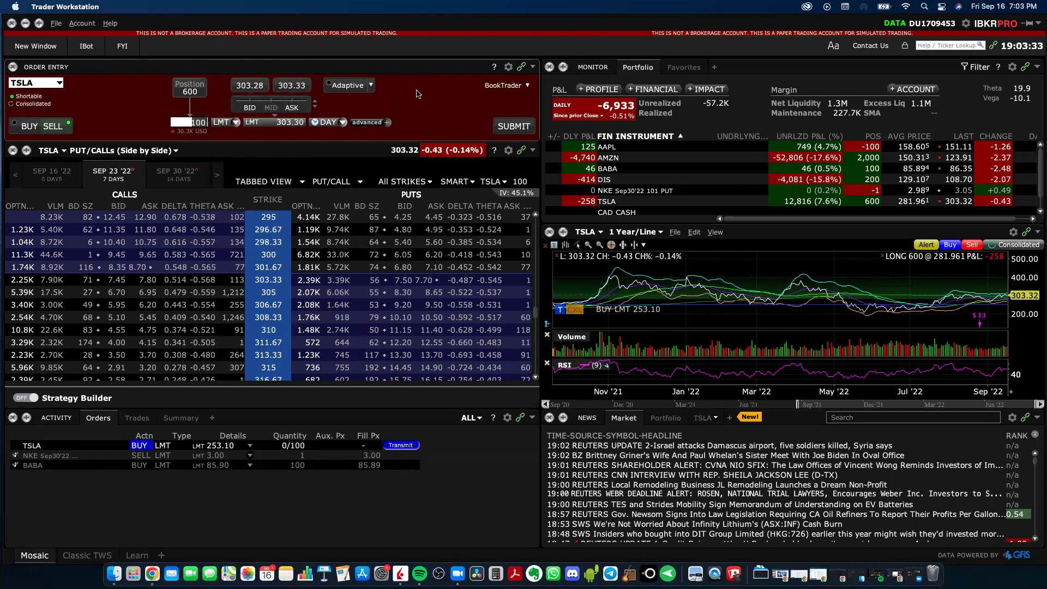
{"action": "left_click", "coordinate": [234, 122]}
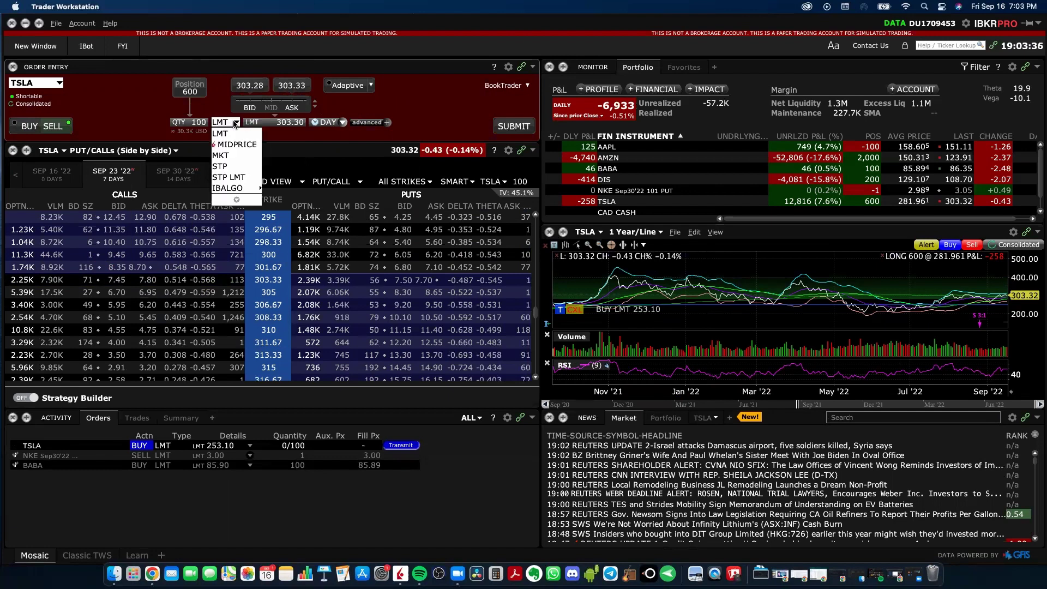
{"action": "left_click", "coordinate": [288, 122]}
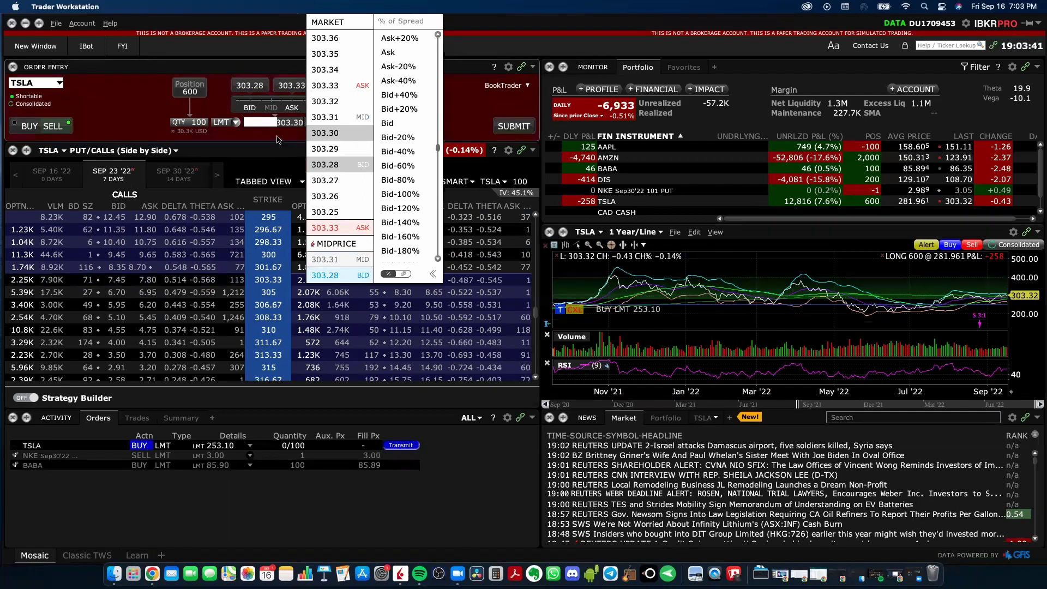
{"action": "left_click", "coordinate": [343, 123]}
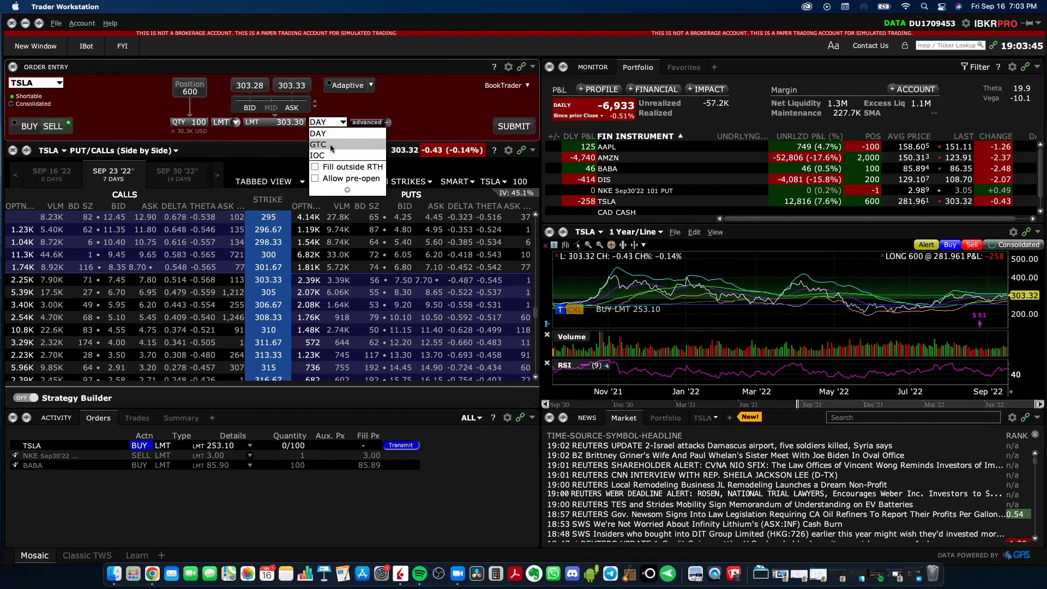
{"action": "left_click", "coordinate": [432, 96]}
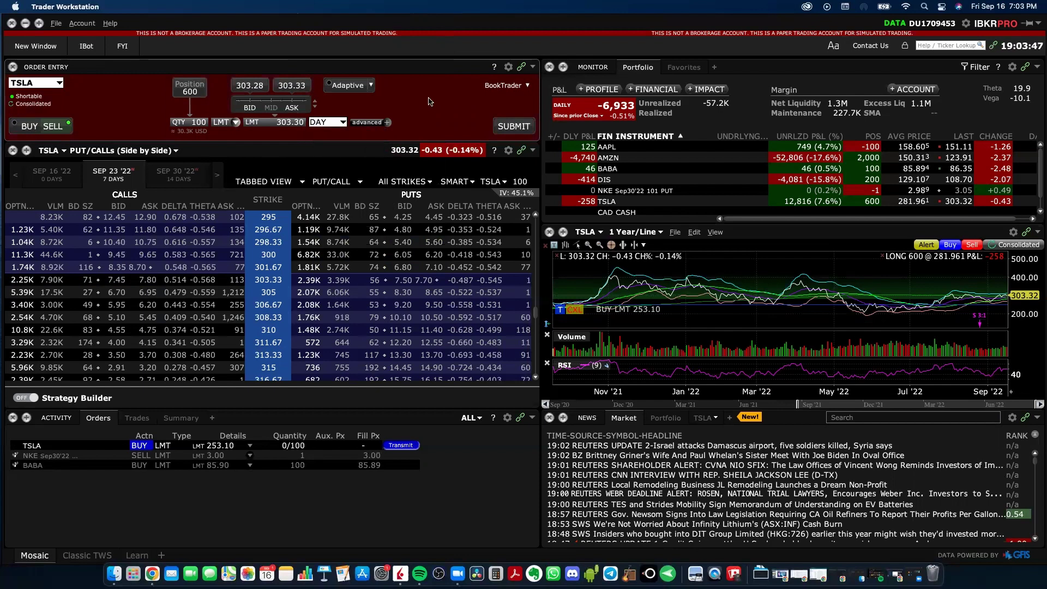
{"action": "left_click", "coordinate": [60, 83]}
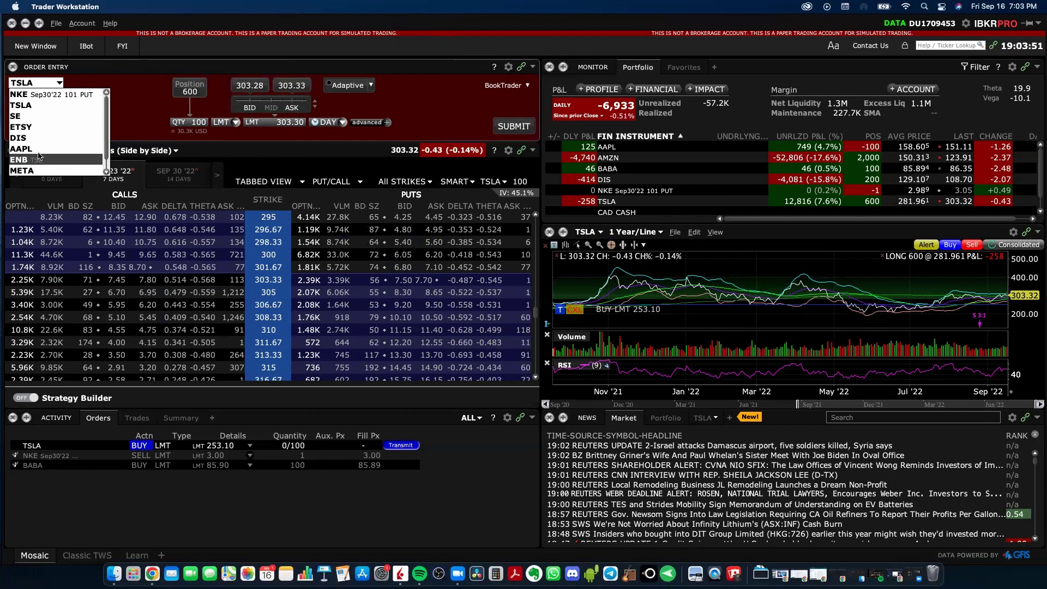
{"action": "left_click", "coordinate": [35, 116]}
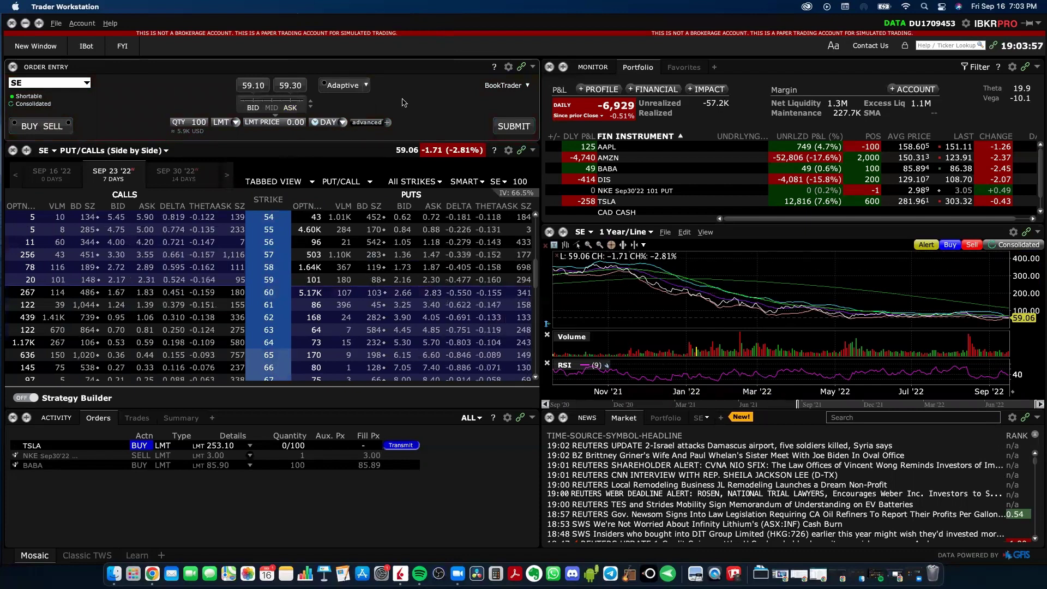
Step: Submit a 100-share SE buy limit order at the 59.30 ask without the price management algo
{"action": "left_click", "coordinate": [290, 85]}
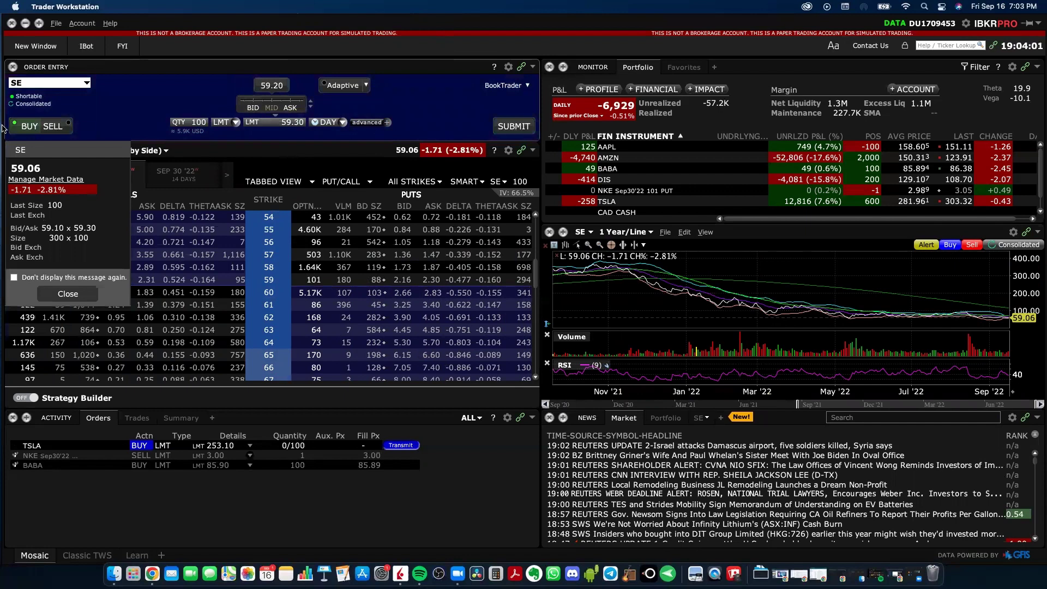
{"action": "left_click", "coordinate": [511, 125]}
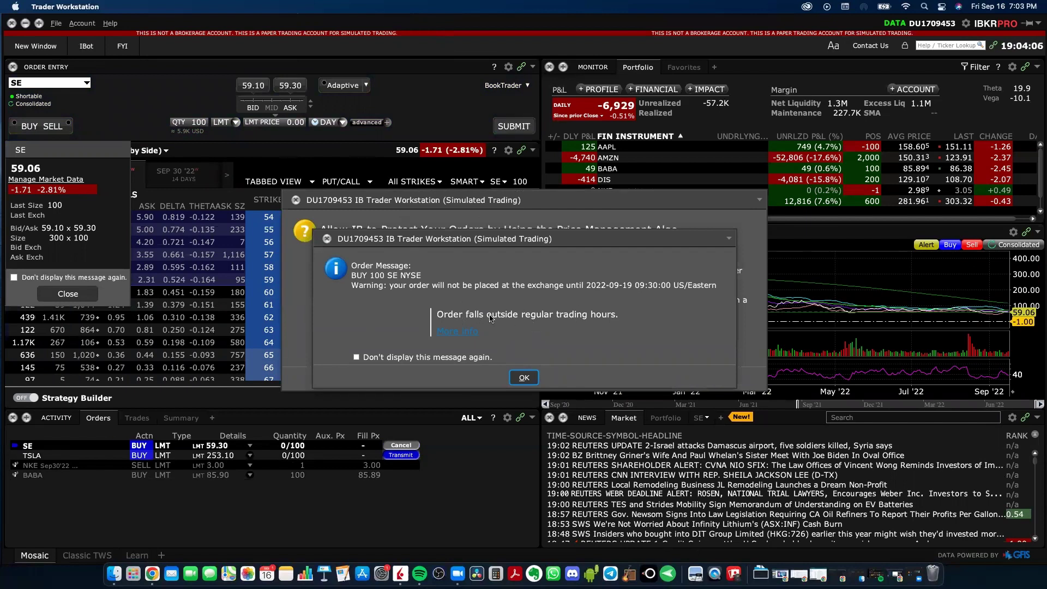
{"action": "left_click", "coordinate": [524, 377]}
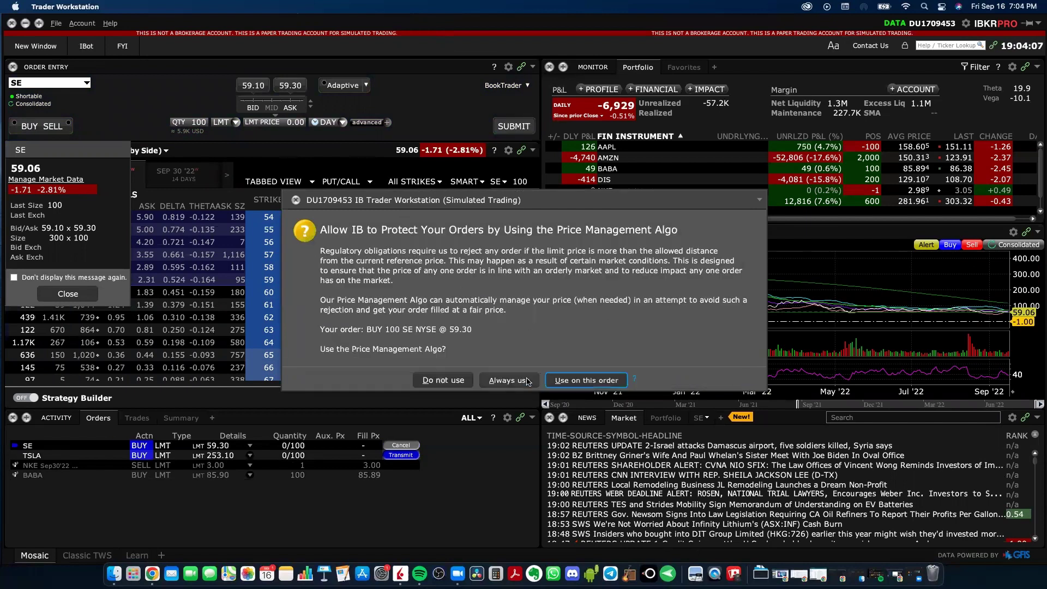
{"action": "left_click", "coordinate": [446, 381]}
{"action": "left_click", "coordinate": [523, 340]}
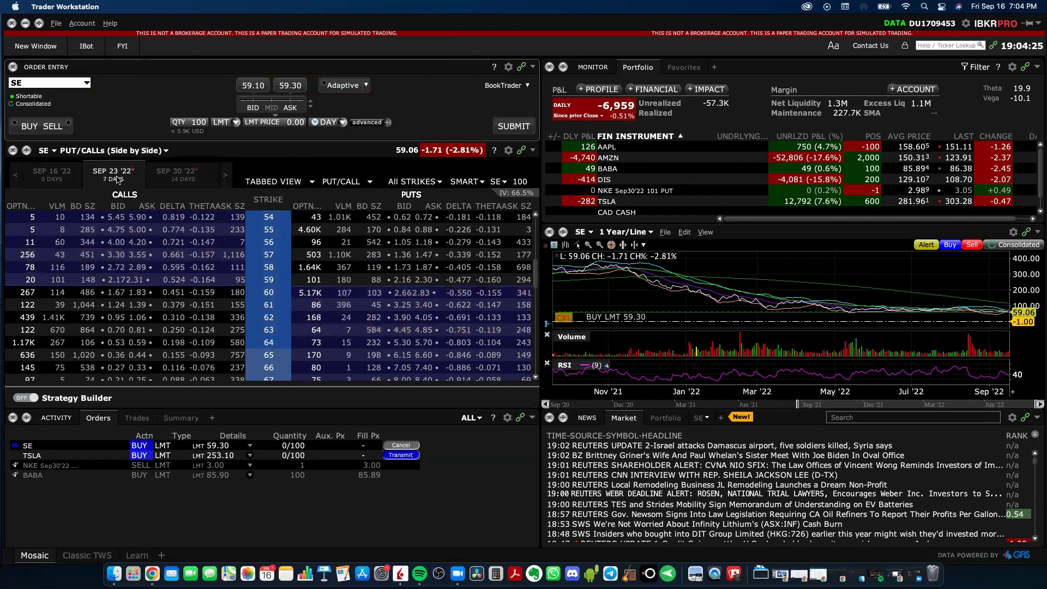
Step: Switch the SE option chain to the SEP 30 '22 expiry
{"action": "left_click", "coordinate": [225, 175]}
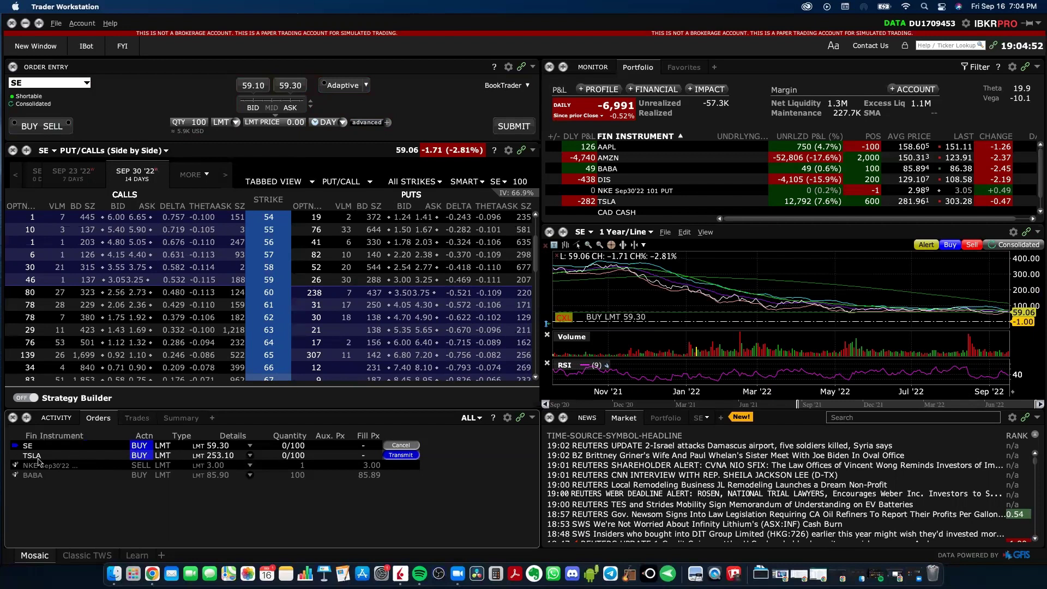
Step: Transmit the TSLA buy order, acknowledging the warnings and declining the price management algo
{"action": "left_click", "coordinate": [400, 456]}
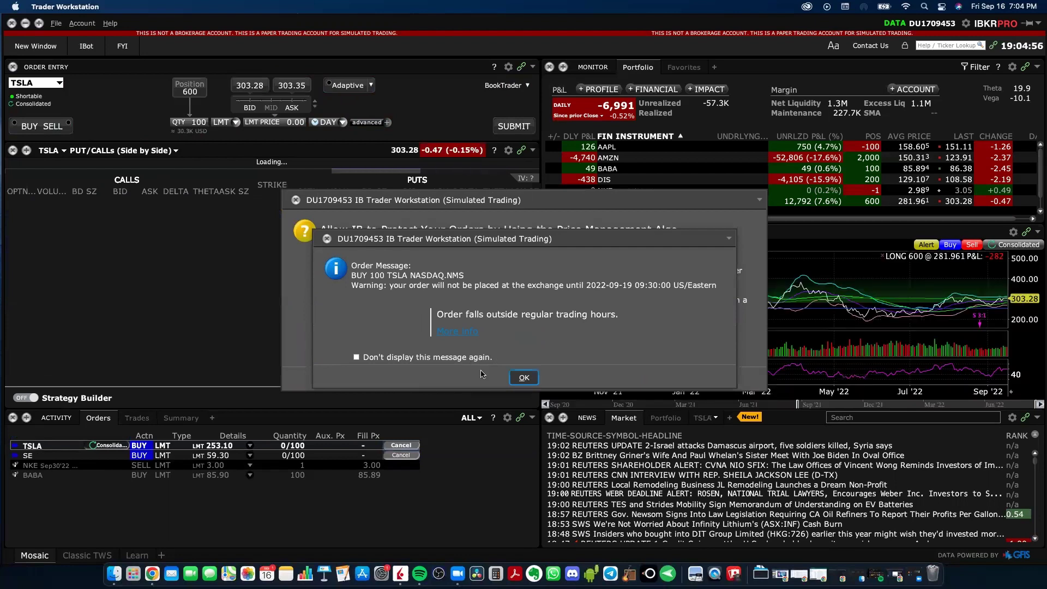
{"action": "left_click", "coordinate": [522, 339]}
{"action": "left_click", "coordinate": [443, 380]}
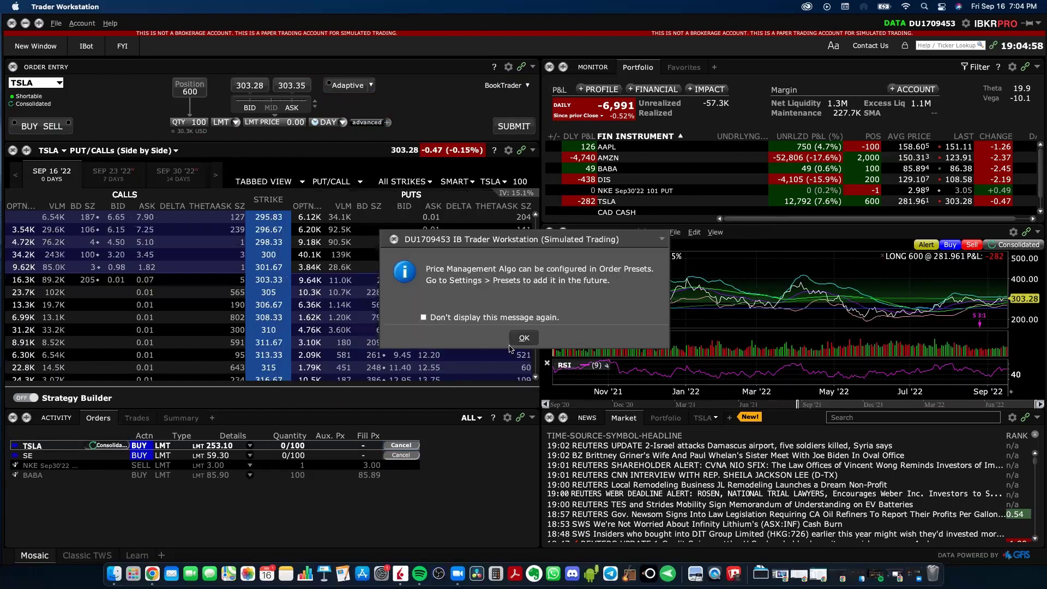
{"action": "left_click", "coordinate": [522, 339]}
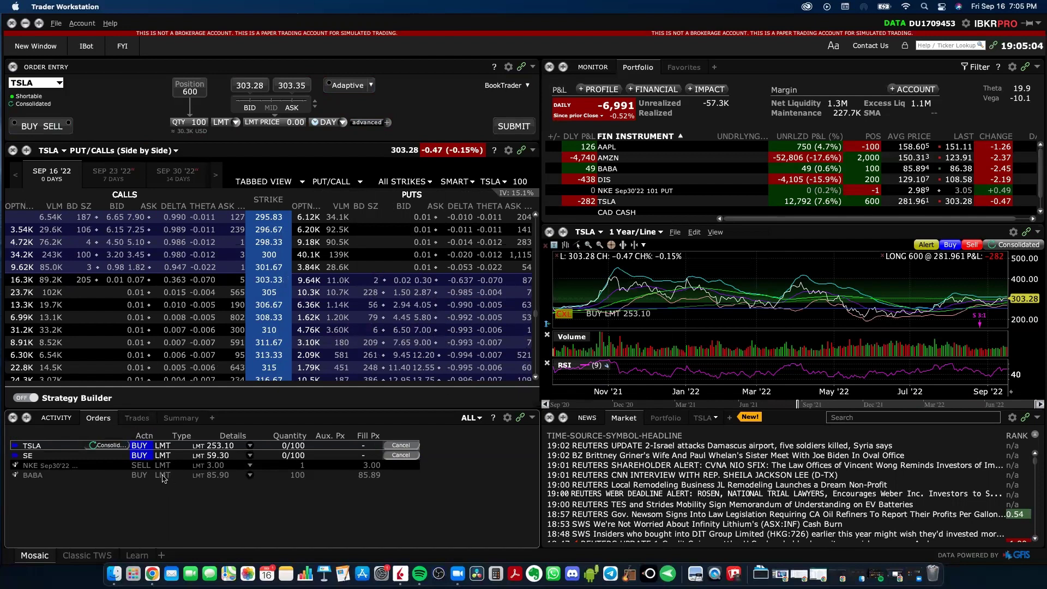
Step: Review the Trades and Summary tabs, then cancel the TSLA and SE orders
{"action": "left_click", "coordinate": [137, 418]}
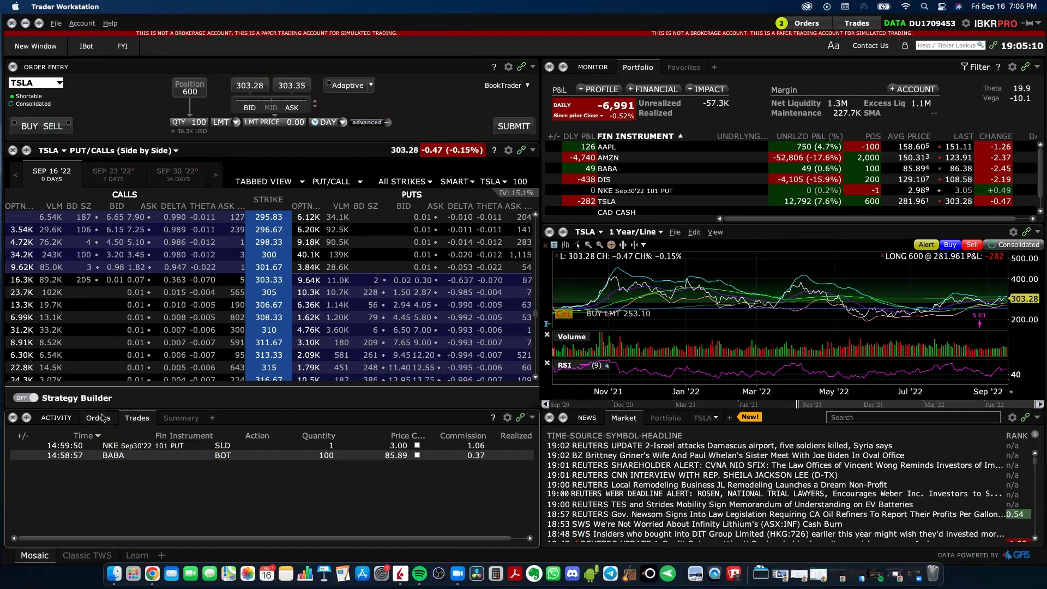
{"action": "left_click", "coordinate": [180, 419]}
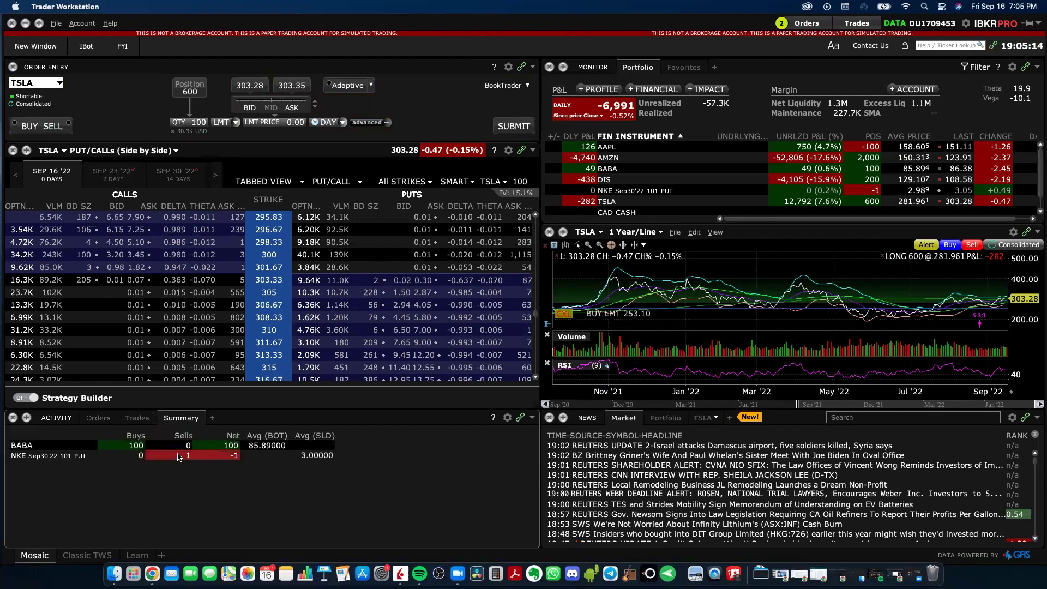
{"action": "left_click", "coordinate": [103, 421]}
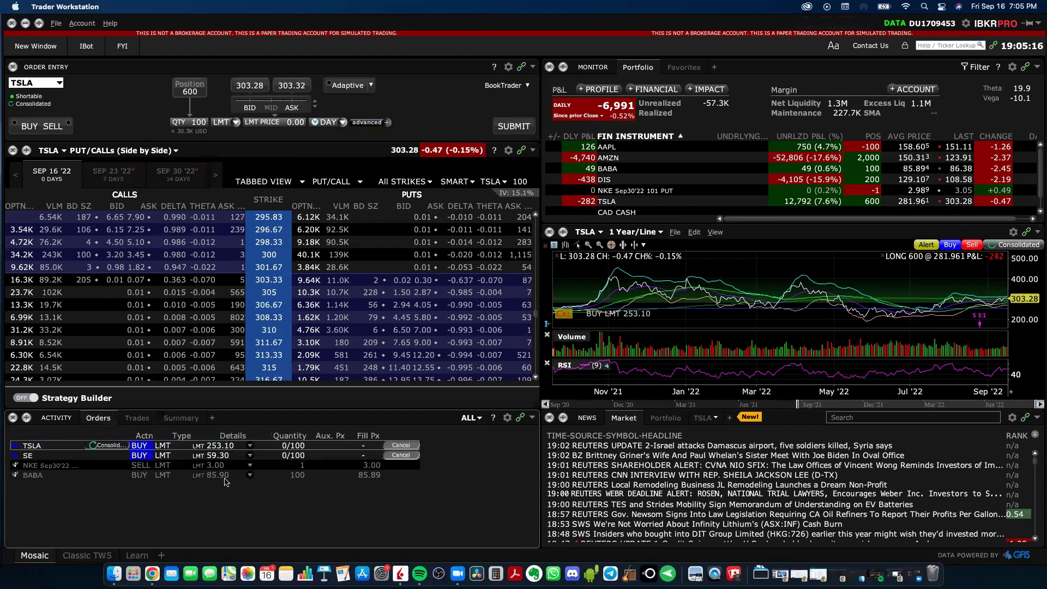
{"action": "left_click", "coordinate": [401, 445]}
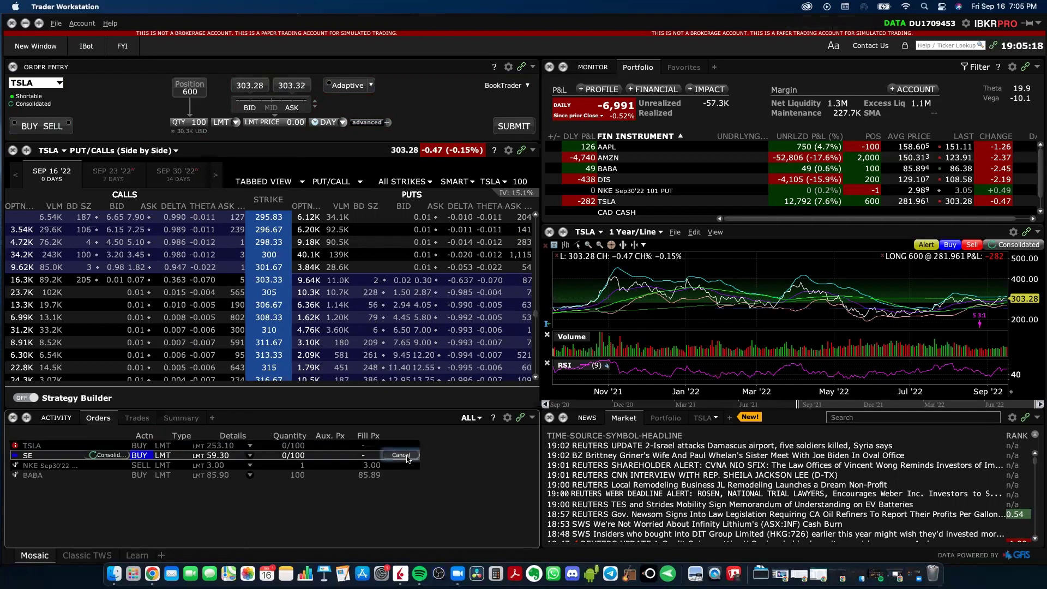
{"action": "left_click", "coordinate": [401, 455]}
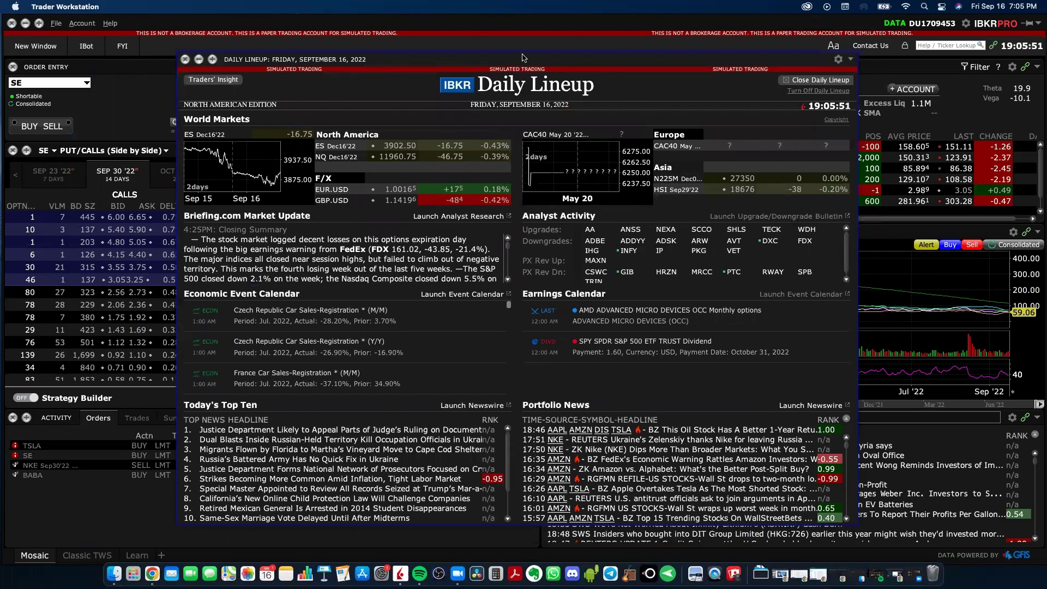
{"action": "left_click_drag", "start_coordinate": [523, 57], "coordinate": [496, 30]}
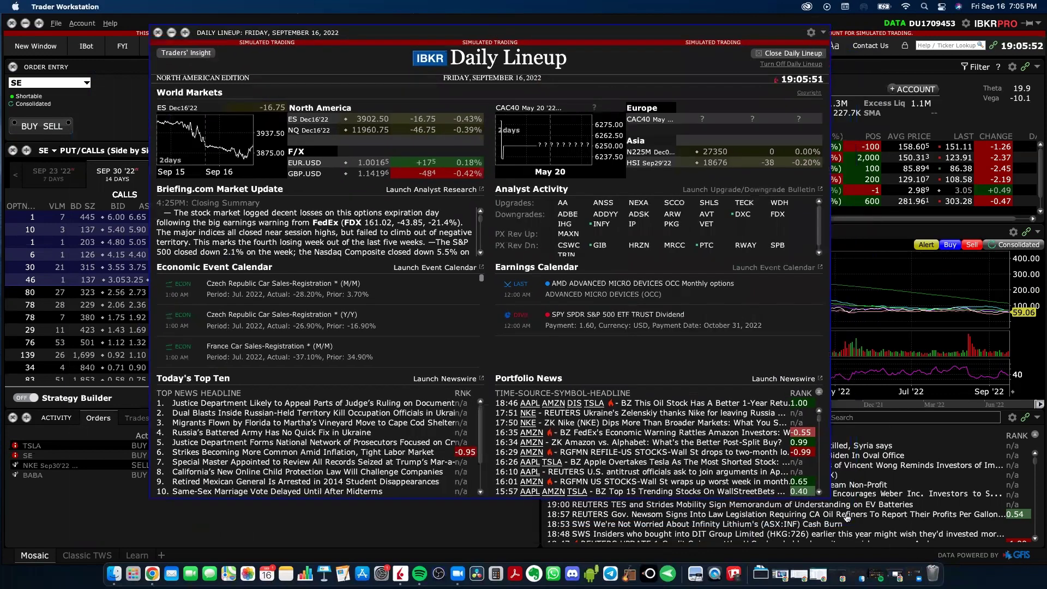
{"action": "left_click_drag", "start_coordinate": [826, 493], "coordinate": [888, 526]}
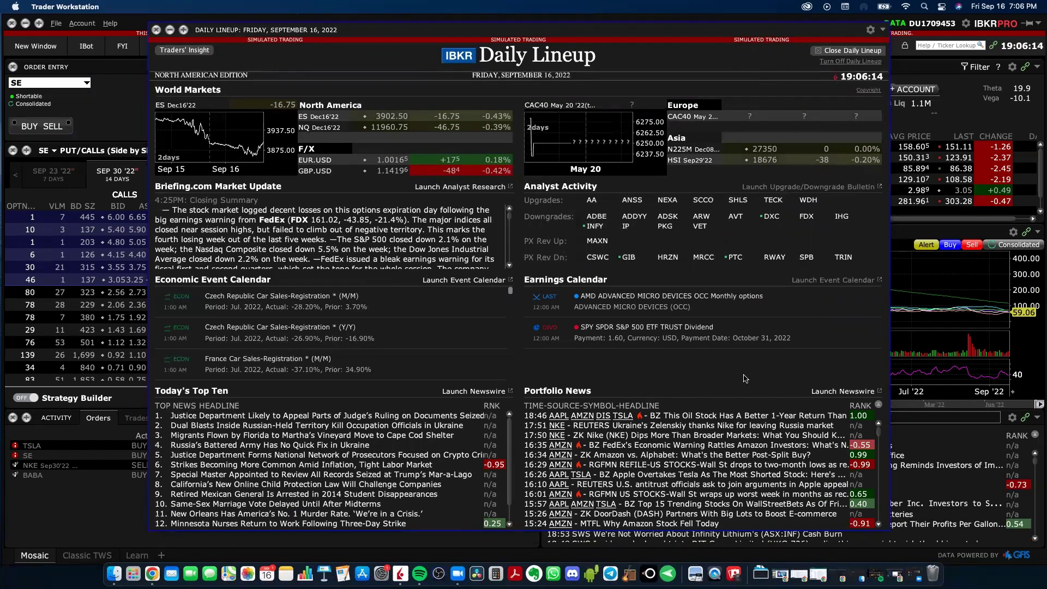
{"action": "scroll", "coordinate": [700, 449], "scroll_direction": "down", "scroll_amount": 3}
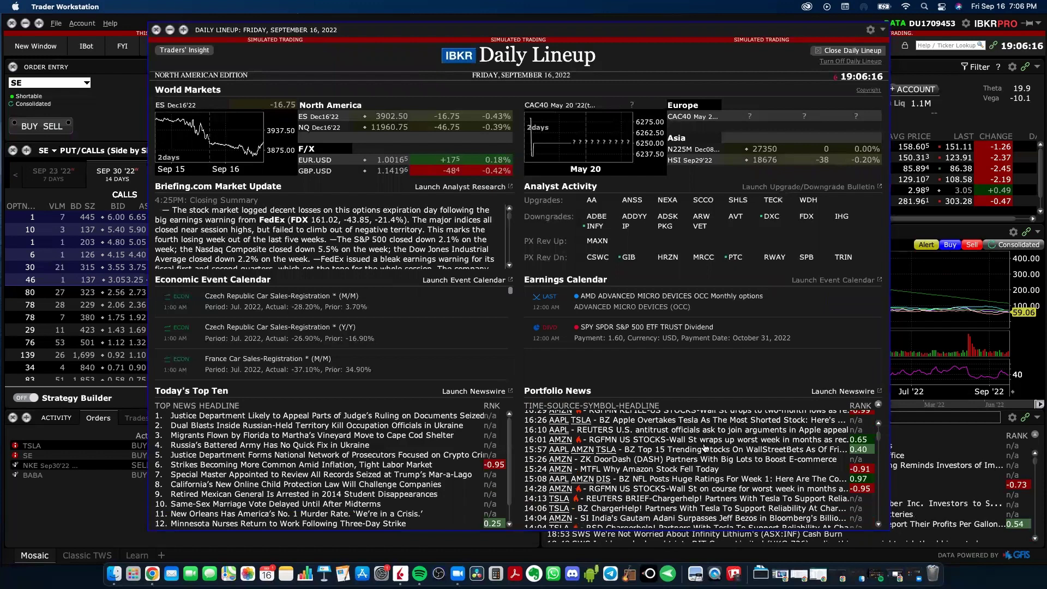
{"action": "scroll", "coordinate": [703, 448], "scroll_direction": "up", "scroll_amount": 3}
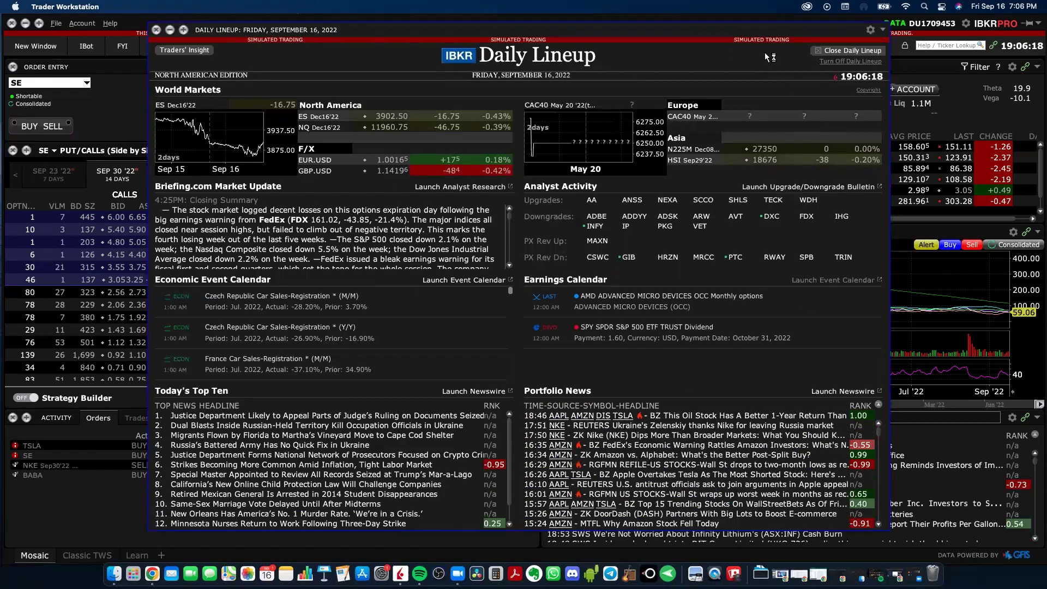
{"action": "left_click_drag", "start_coordinate": [579, 30], "coordinate": [389, 27]}
{"action": "left_click_drag", "start_coordinate": [472, 87], "coordinate": [339, 83]}
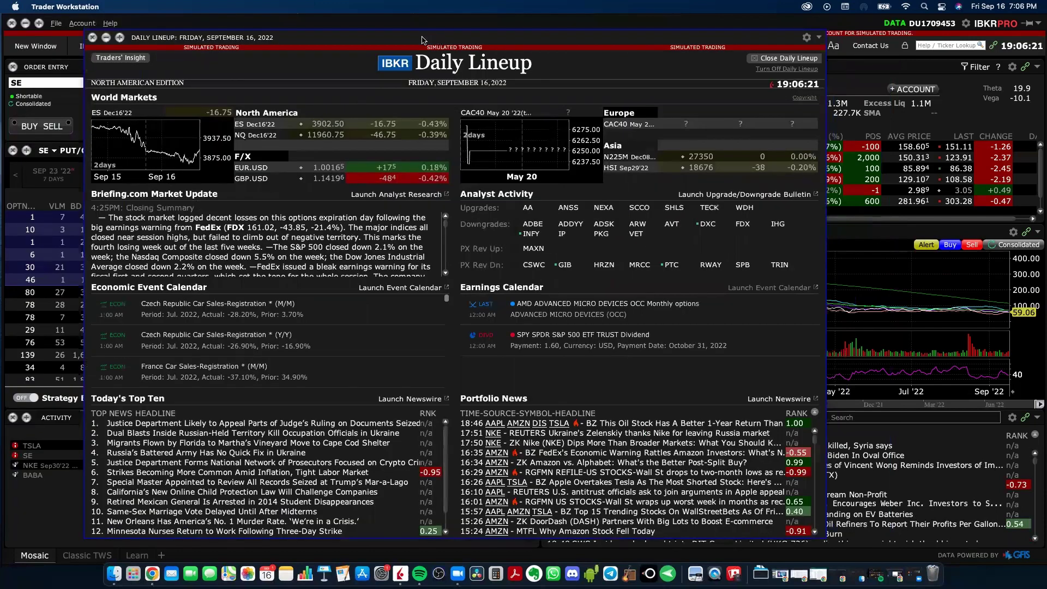
{"action": "left_click_drag", "start_coordinate": [423, 39], "coordinate": [622, 77]}
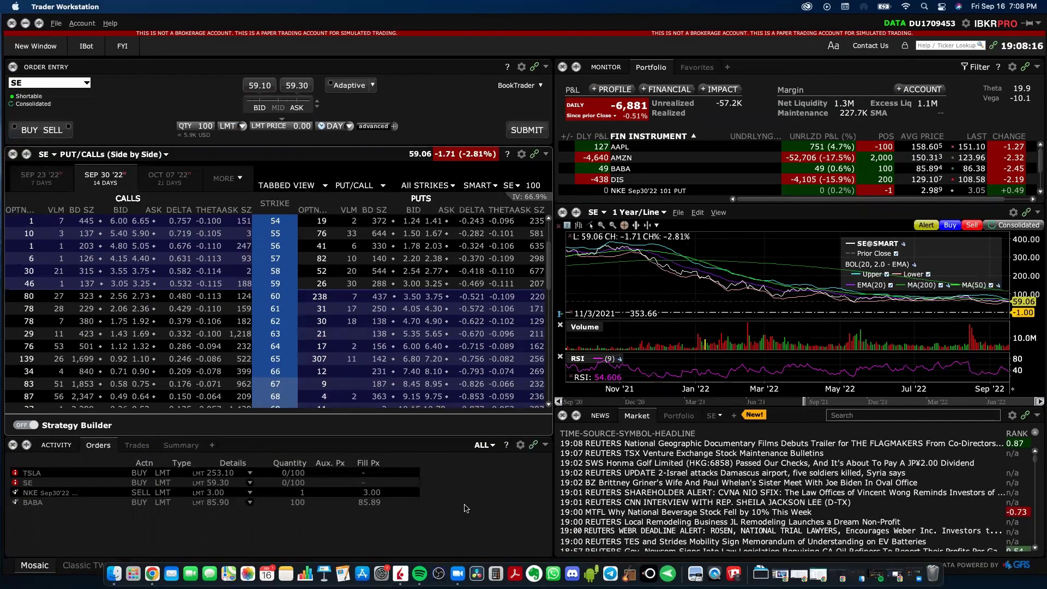
Step: Unlock the layout, narrow the option chain and widen the chart panel
{"action": "left_click", "coordinate": [905, 48]}
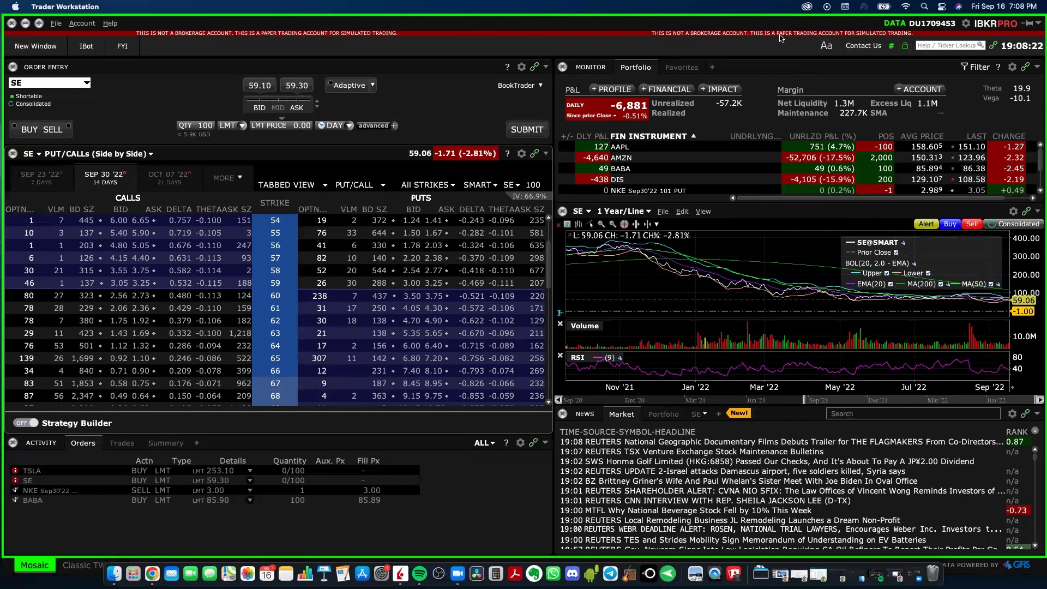
{"action": "left_click_drag", "start_coordinate": [551, 270], "coordinate": [453, 276]}
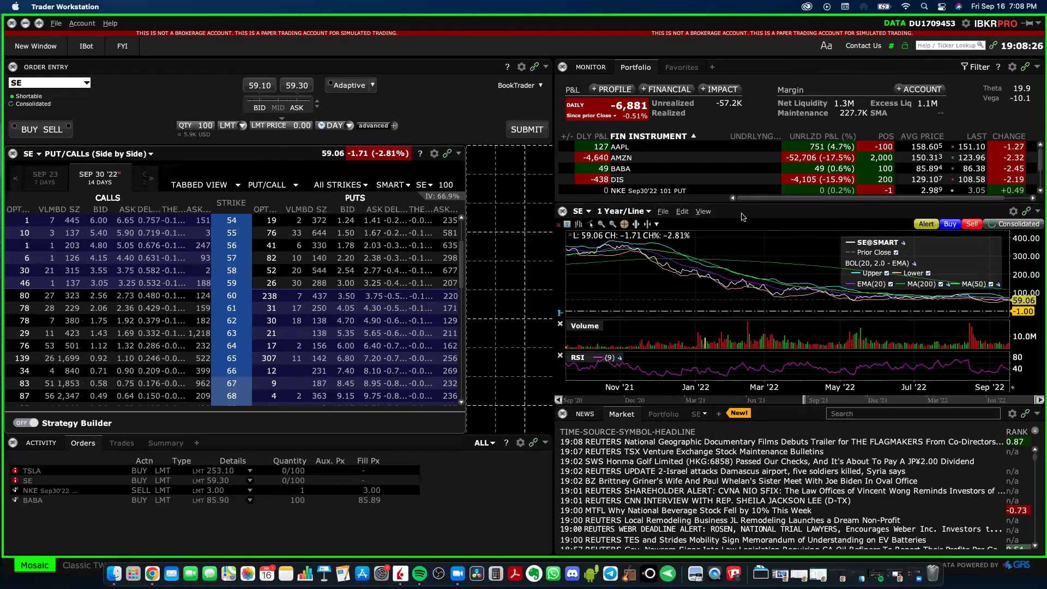
{"action": "left_click_drag", "start_coordinate": [741, 216], "coordinate": [597, 217]}
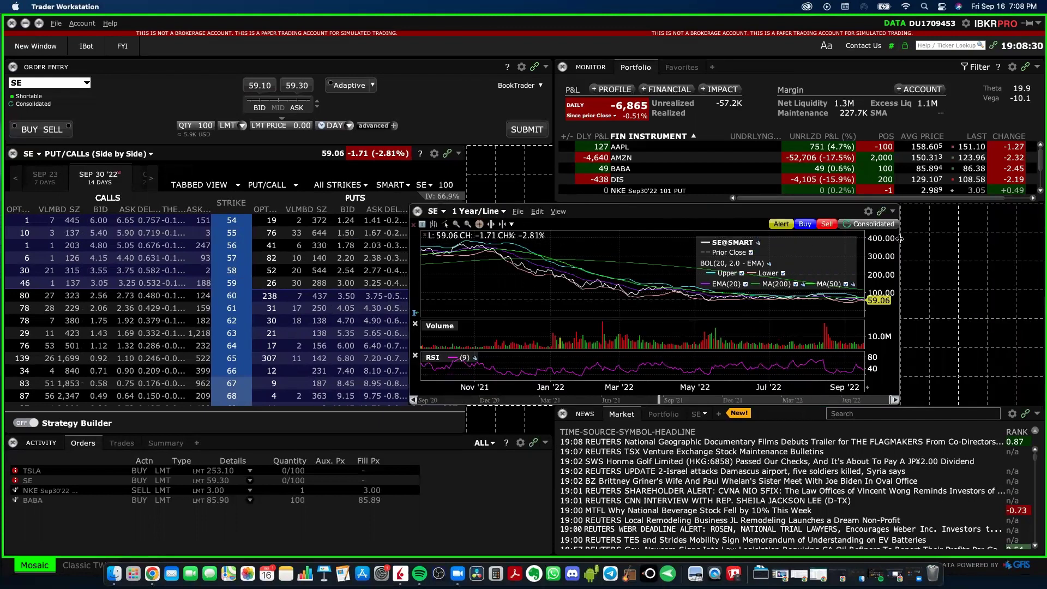
{"action": "left_click_drag", "start_coordinate": [901, 243], "coordinate": [1005, 237]}
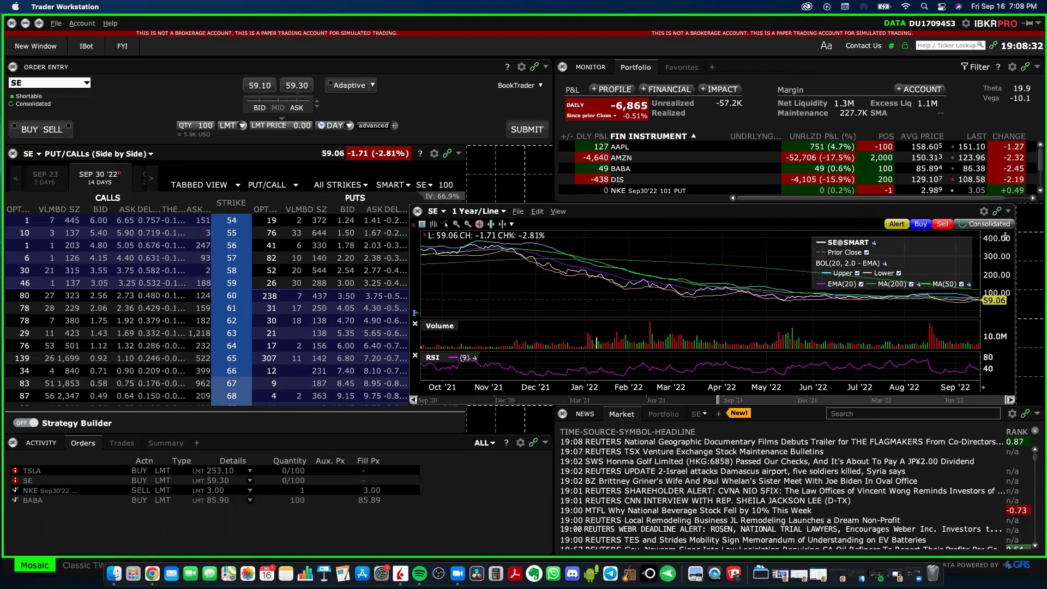
Step: Shift the portfolio monitor left, remove the Strategy Builder strip, and dock News over the option chain
{"action": "left_click_drag", "start_coordinate": [750, 68], "coordinate": [663, 72]}
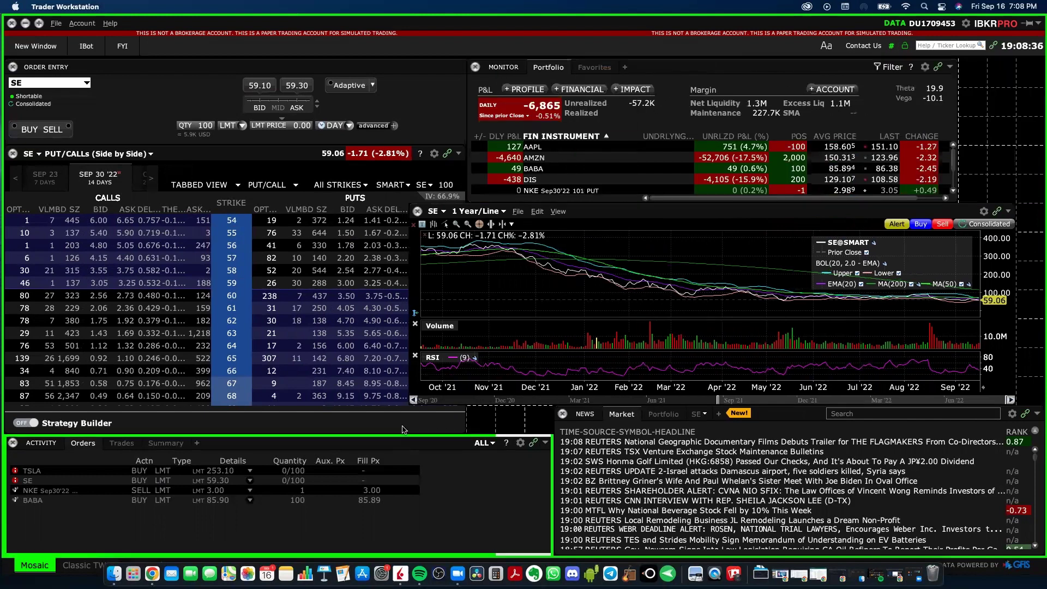
{"action": "left_click", "coordinate": [402, 407]}
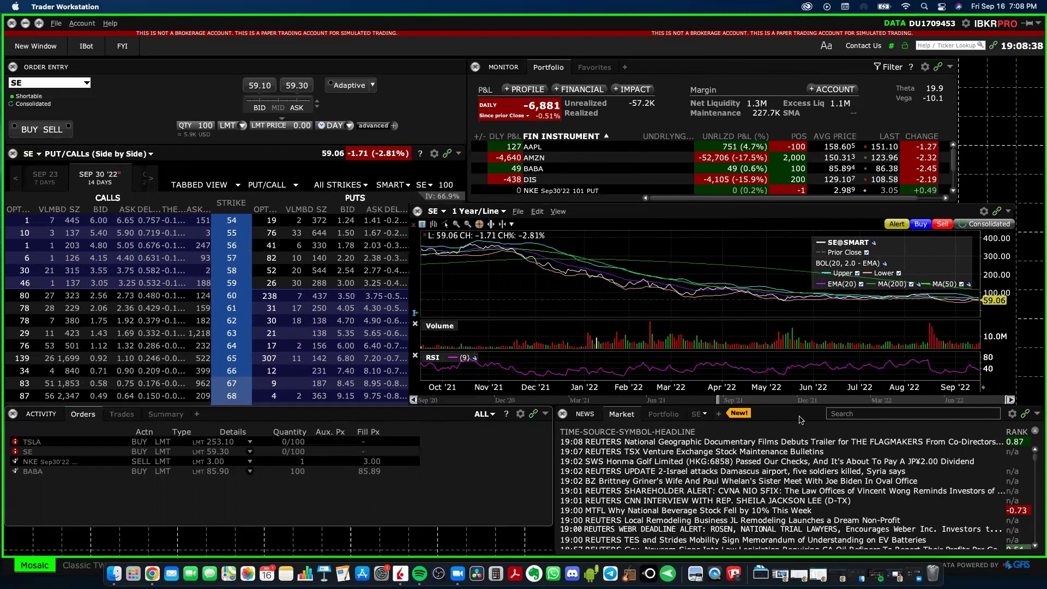
{"action": "left_click_drag", "start_coordinate": [796, 417], "coordinate": [301, 151]}
Step: Lock the rearranged Mosaic layout and confirm Save Changes
{"action": "left_click_drag", "start_coordinate": [526, 135], "coordinate": [904, 55]}
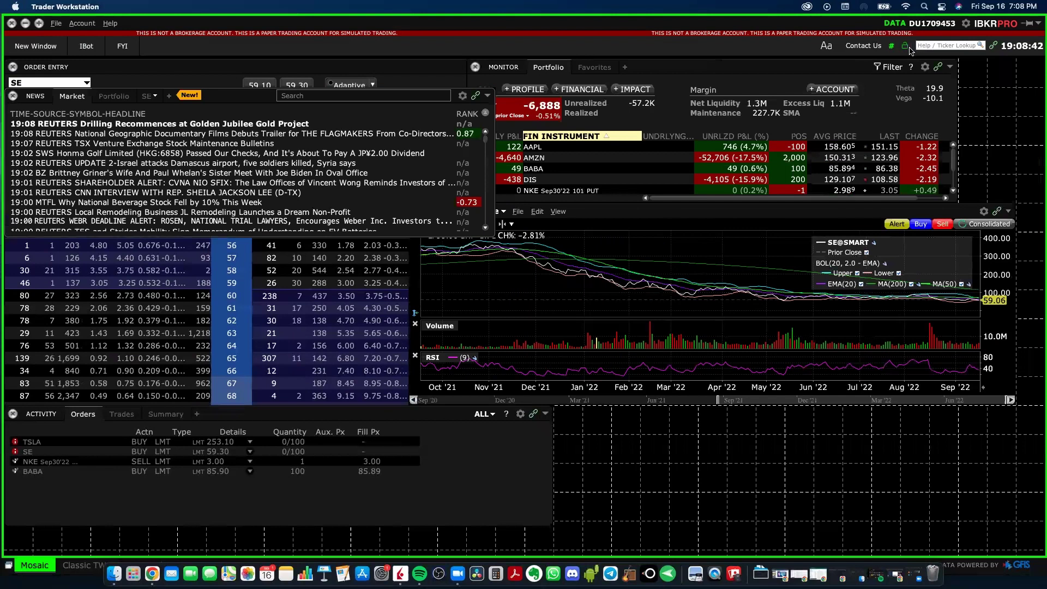
{"action": "left_click", "coordinate": [908, 48]}
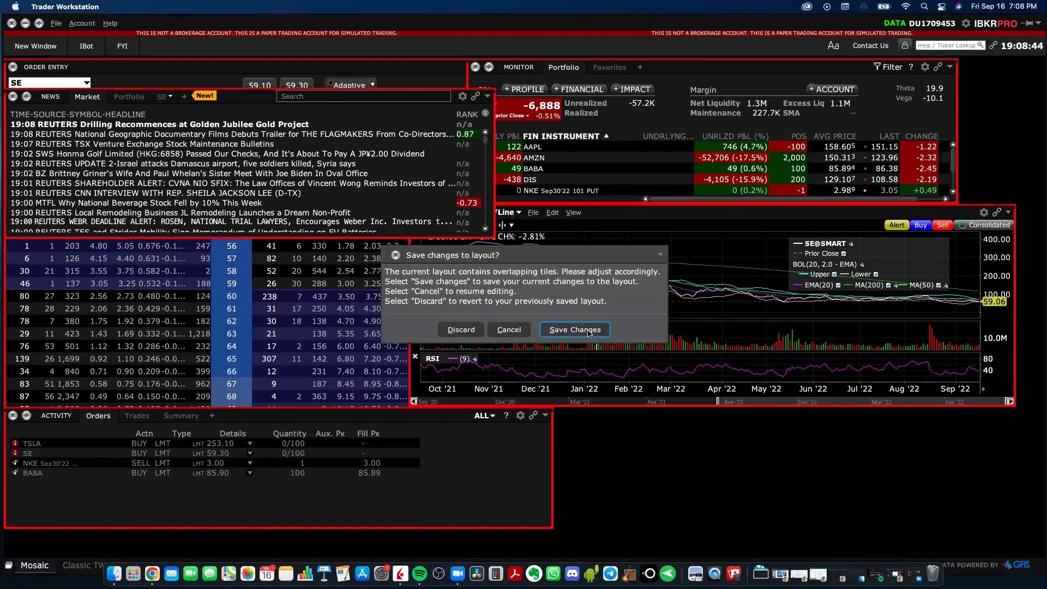
{"action": "left_click", "coordinate": [576, 331]}
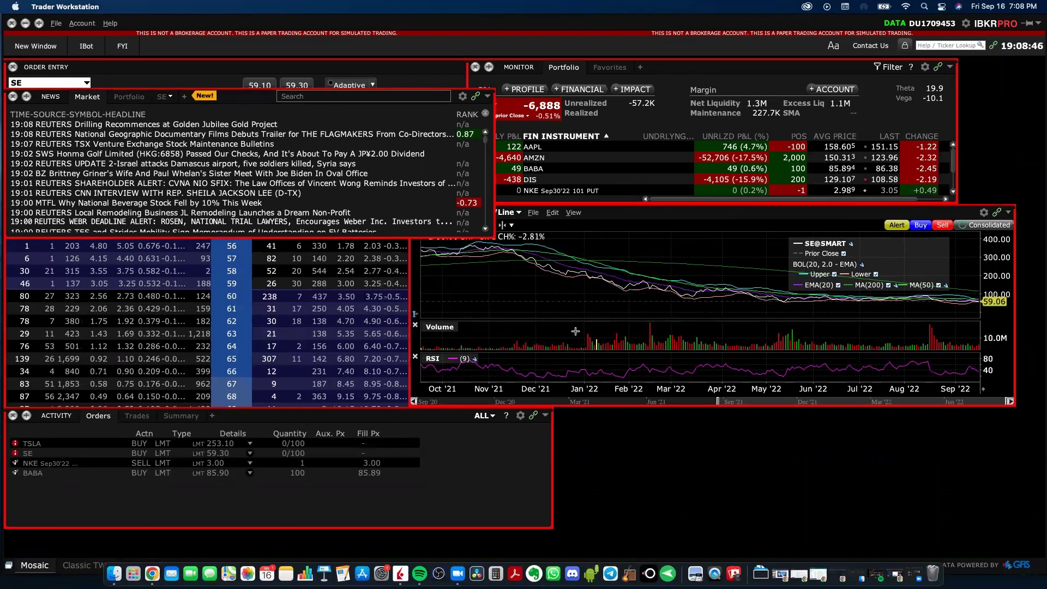